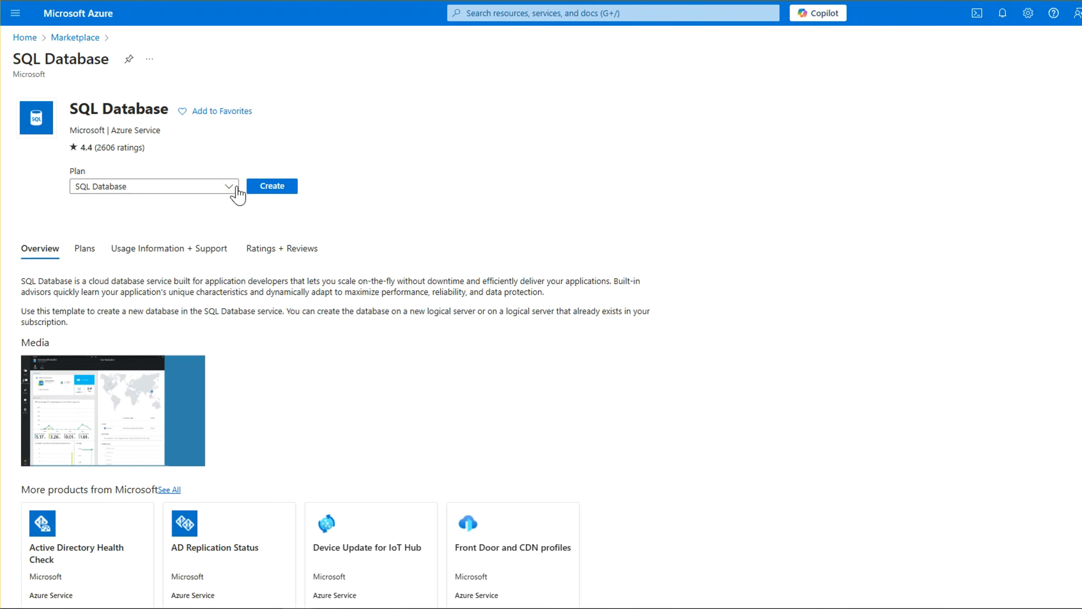
Start creating a new SQL Database and name it demo-001.
{"action": "left_click", "coordinate": [267, 190]}
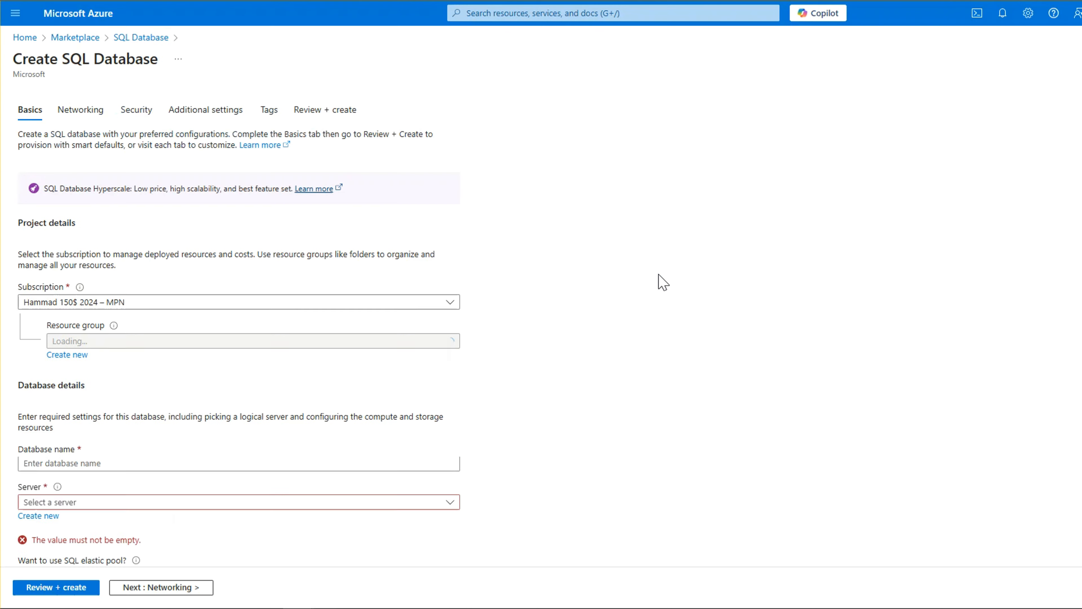
{"action": "scroll", "coordinate": [264, 320], "scroll_direction": "down", "scroll_amount": 2}
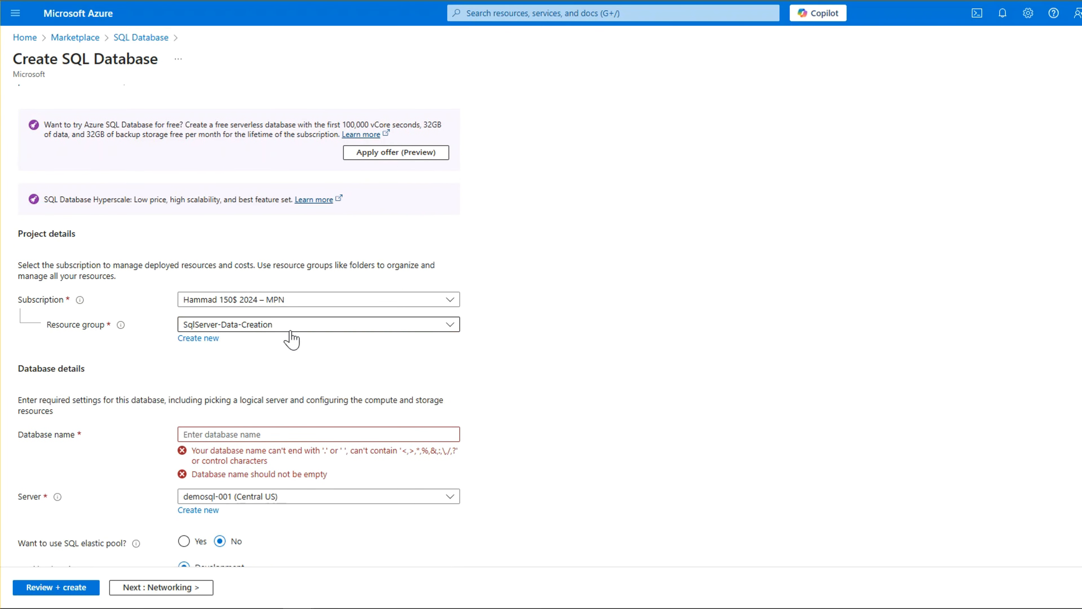
{"action": "scroll", "coordinate": [553, 350], "scroll_direction": "down", "scroll_amount": 8}
{"action": "scroll", "coordinate": [544, 344], "scroll_direction": "up", "scroll_amount": 7}
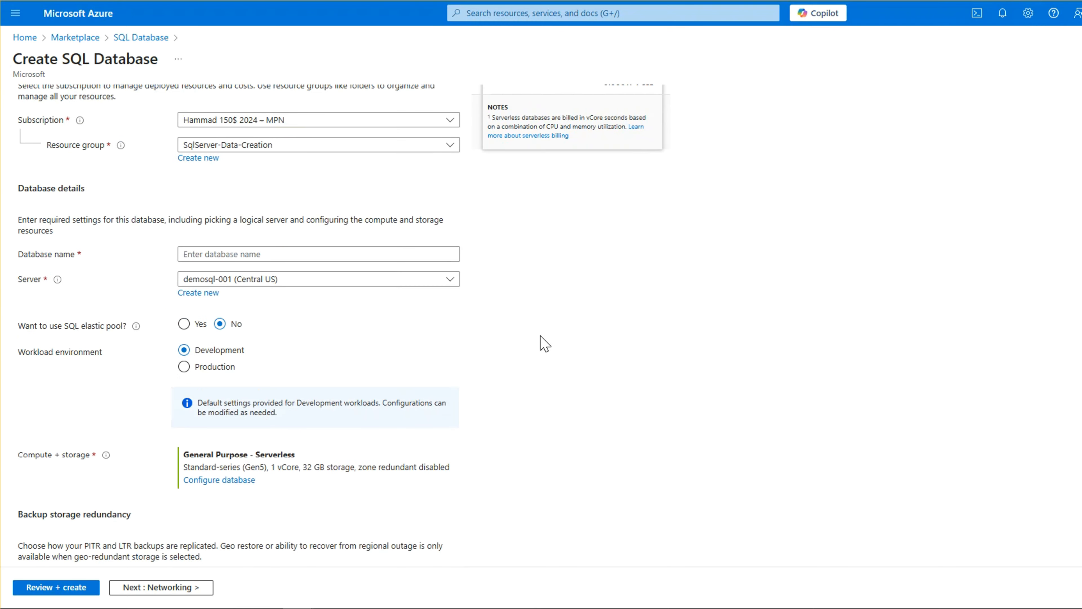
{"action": "scroll", "coordinate": [319, 305], "scroll_direction": "down", "scroll_amount": 3}
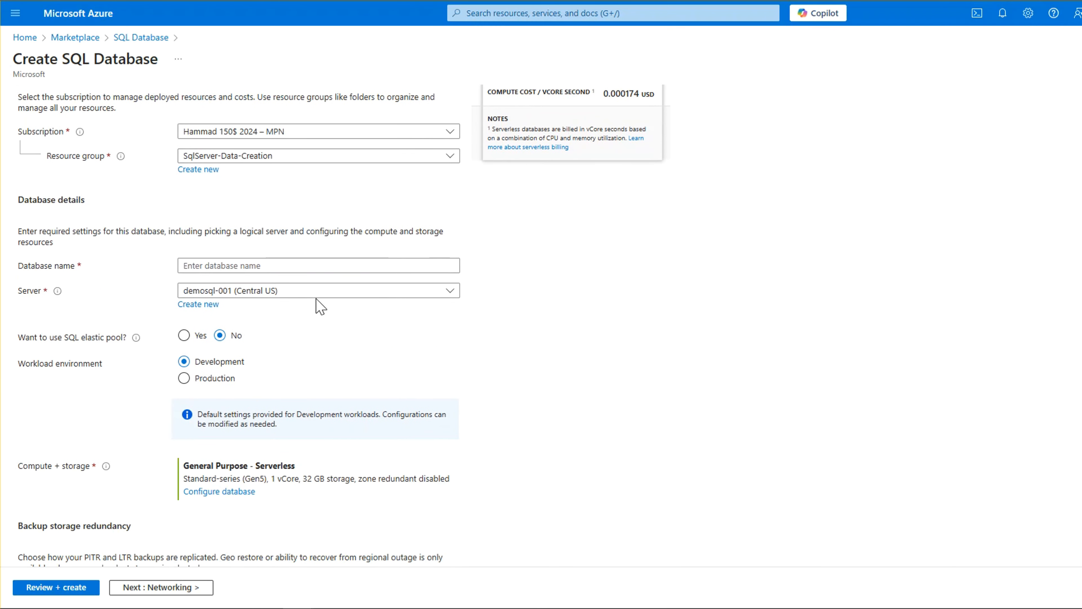
{"action": "left_click", "coordinate": [209, 265]}
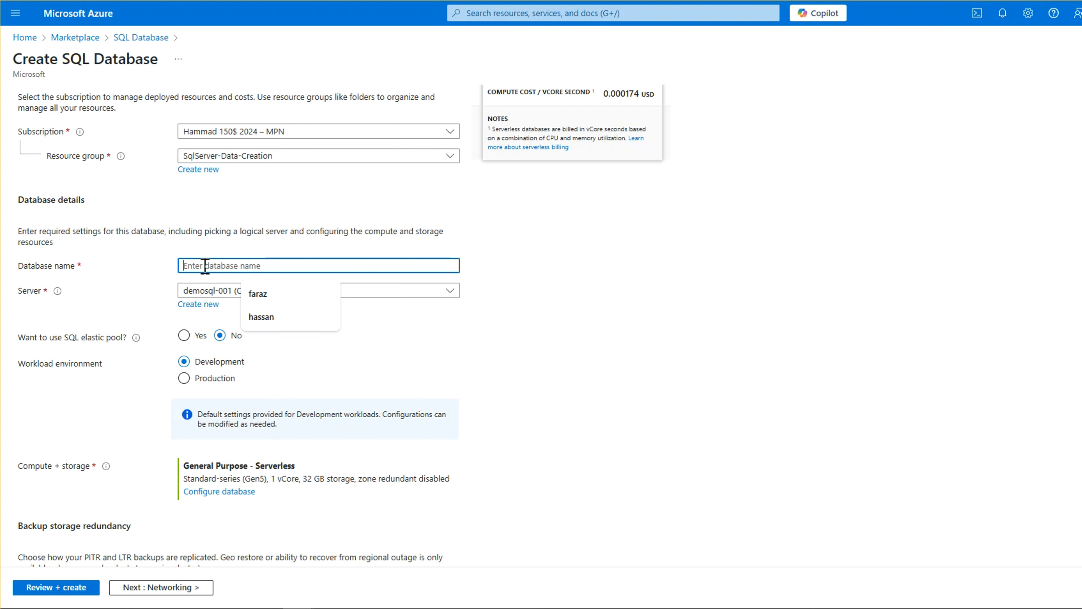
{"action": "type", "text": "demo"}
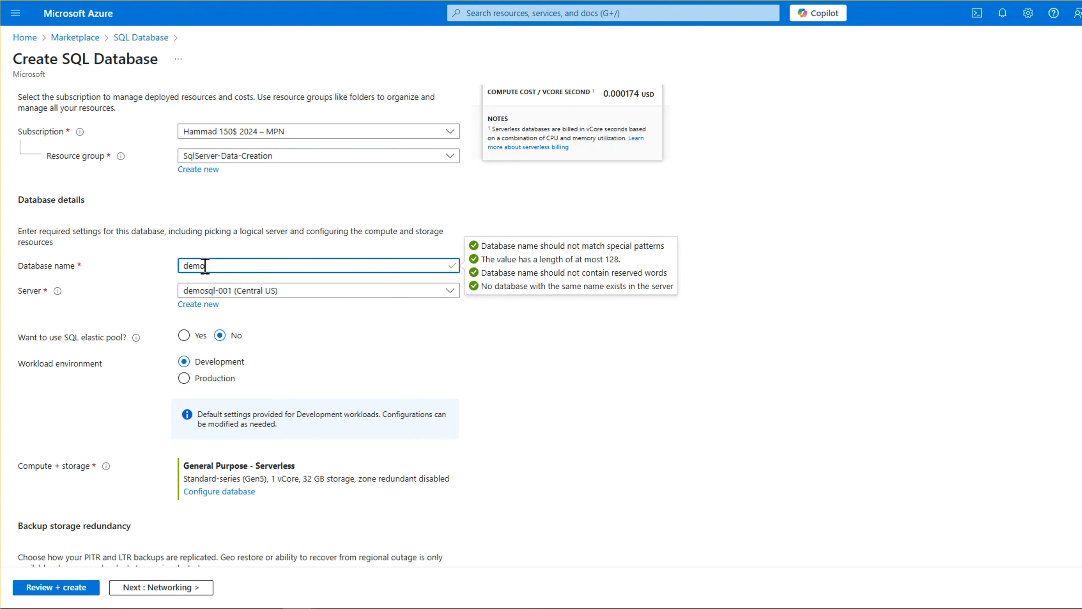
{"action": "type", "text": "-001"}
Start a new server for the database, named demoo123, with location (US) East US.
{"action": "left_click", "coordinate": [233, 298]}
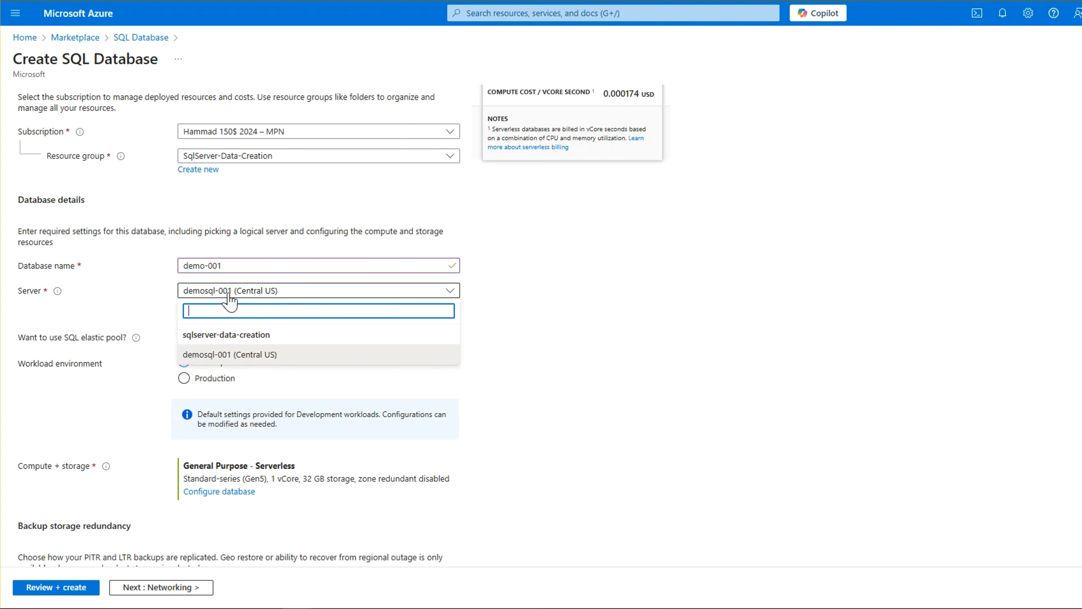
{"action": "left_click", "coordinate": [553, 319]}
{"action": "scroll", "coordinate": [553, 318], "scroll_direction": "down", "scroll_amount": 3}
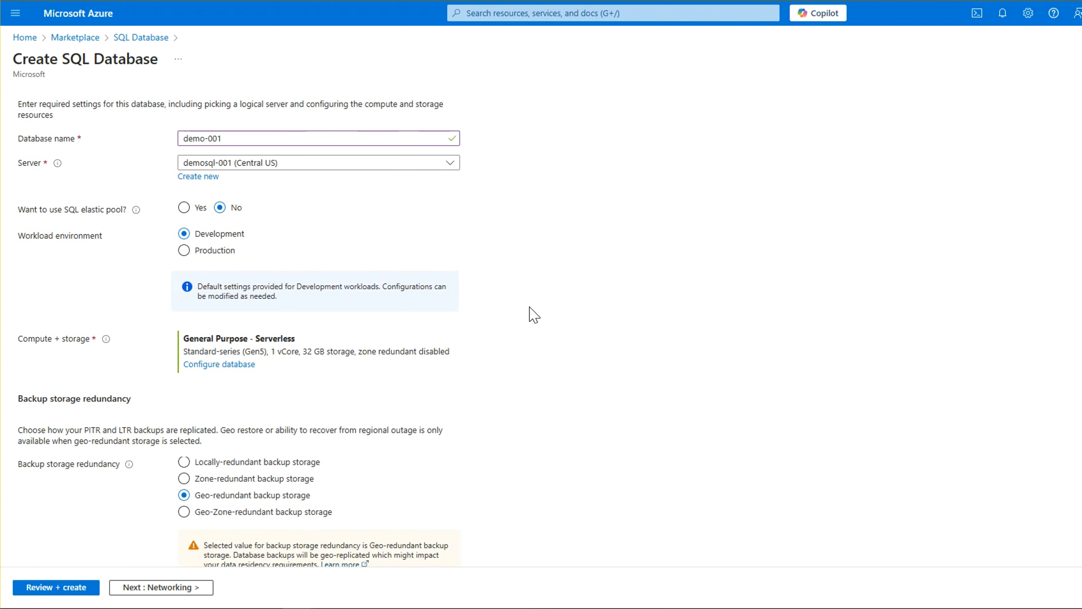
{"action": "left_click", "coordinate": [205, 181]}
{"action": "left_click", "coordinate": [225, 193]}
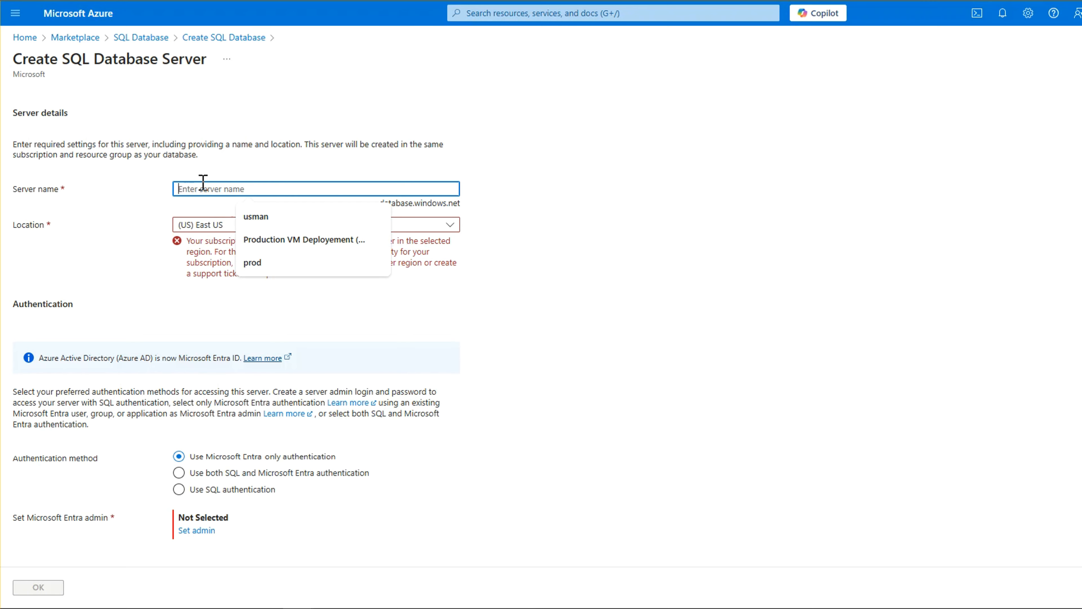
{"action": "type", "text": "dem"}
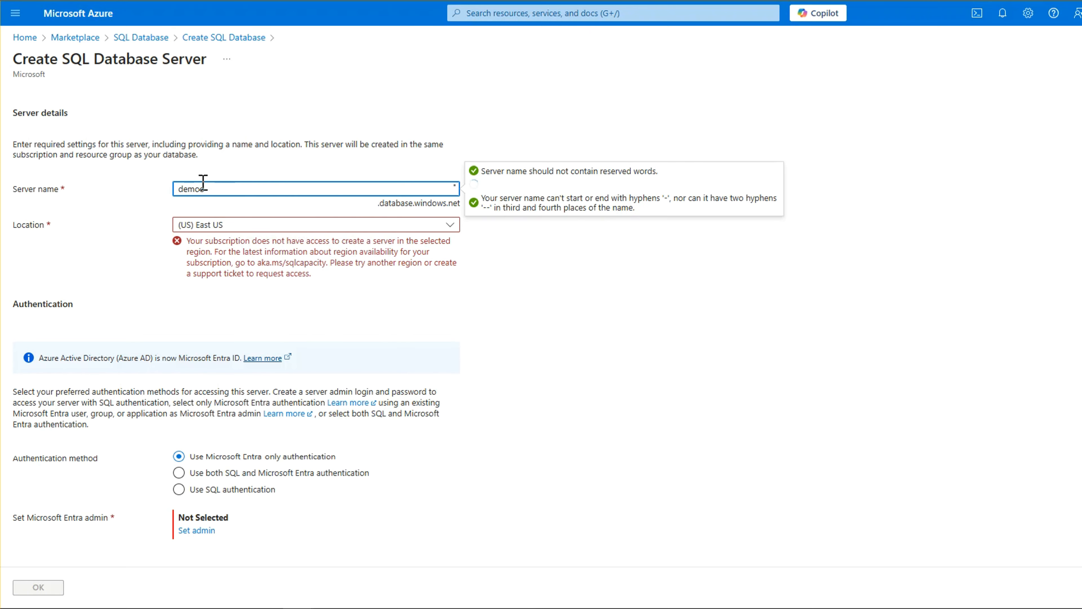
{"action": "type", "text": "o123"}
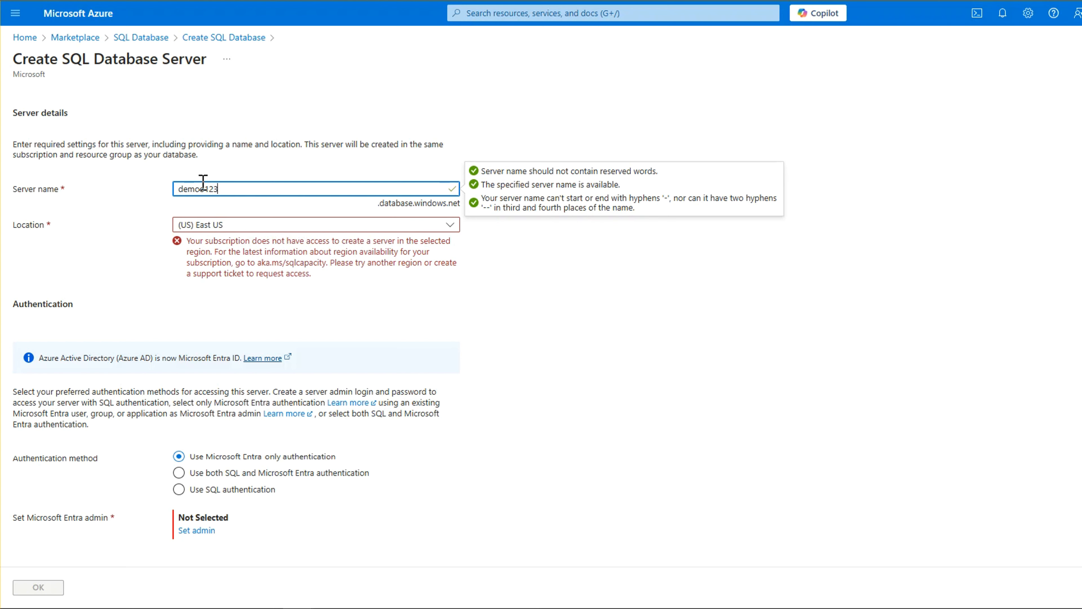
{"action": "left_click", "coordinate": [239, 226]}
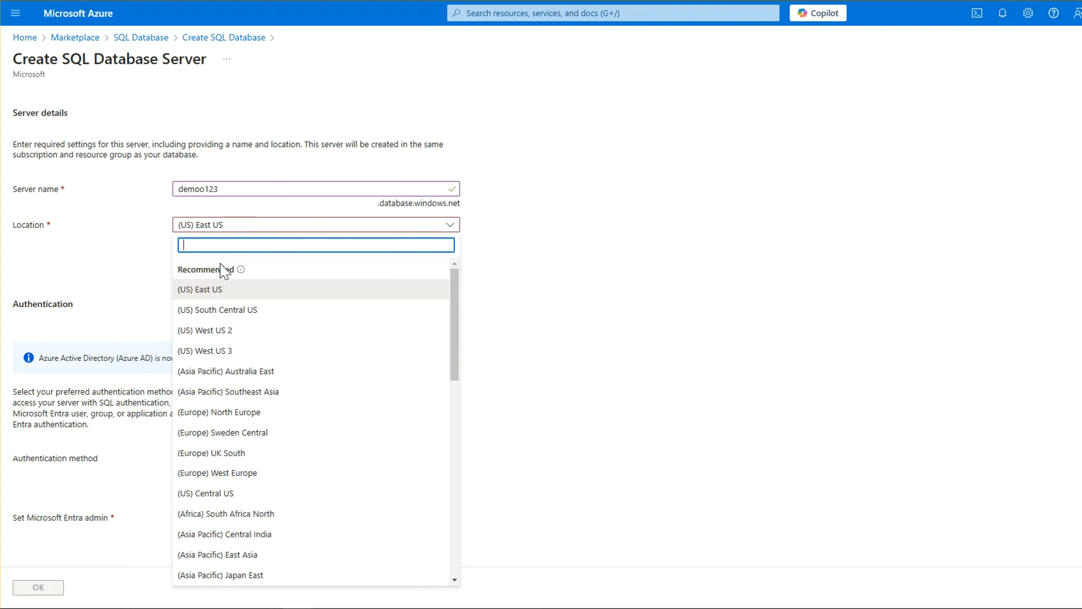
{"action": "left_click", "coordinate": [225, 289]}
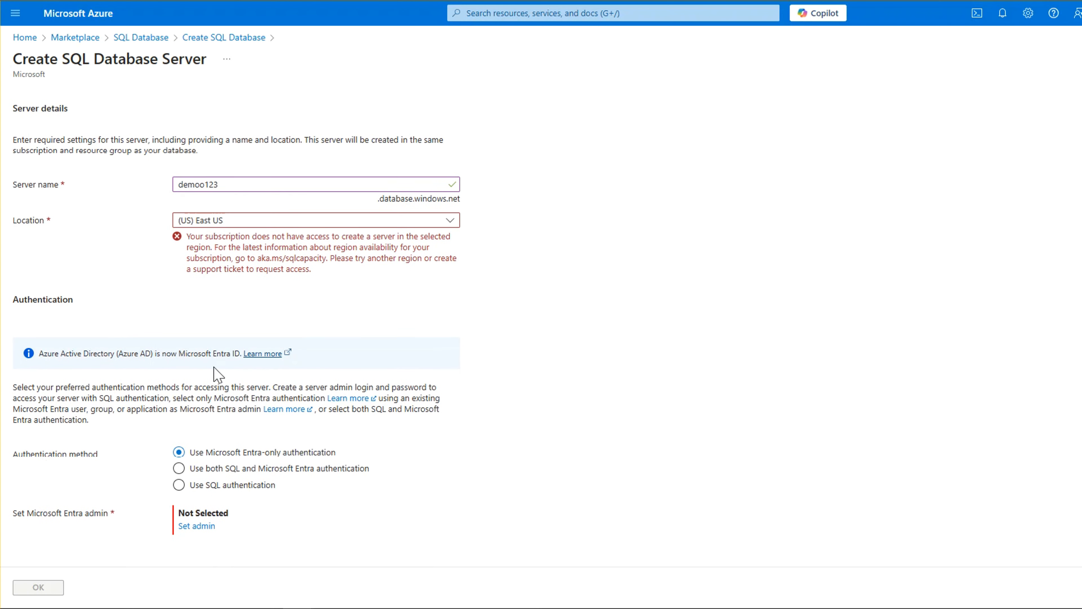
Set the server's authentication method to SQL authentication with the admin login azureuser.
{"action": "left_click", "coordinate": [179, 487]}
{"action": "scroll", "coordinate": [191, 486], "scroll_direction": "down", "scroll_amount": 1}
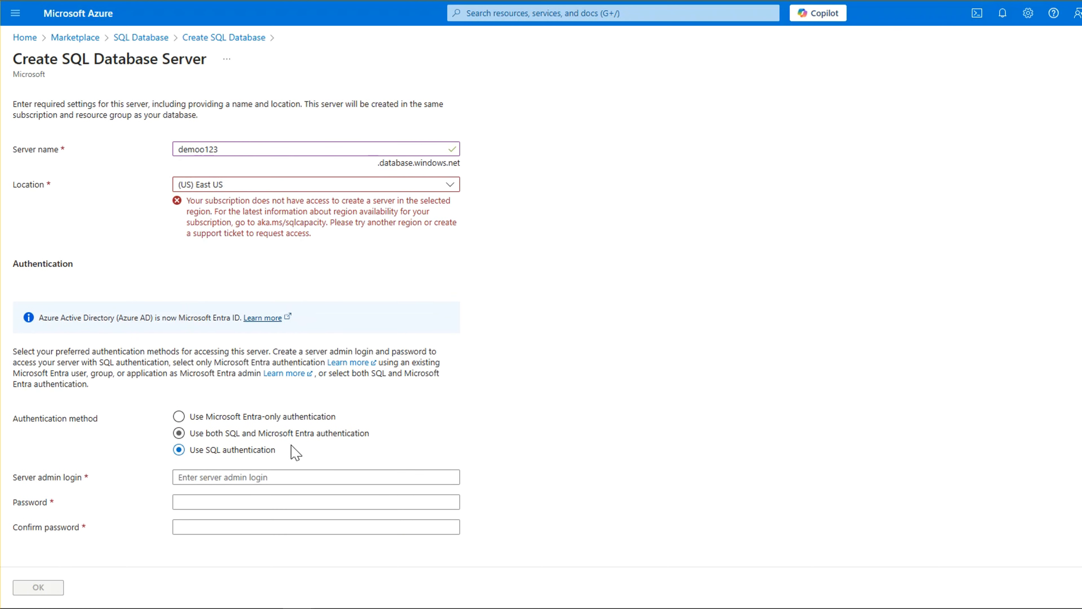
{"action": "left_click", "coordinate": [320, 476]}
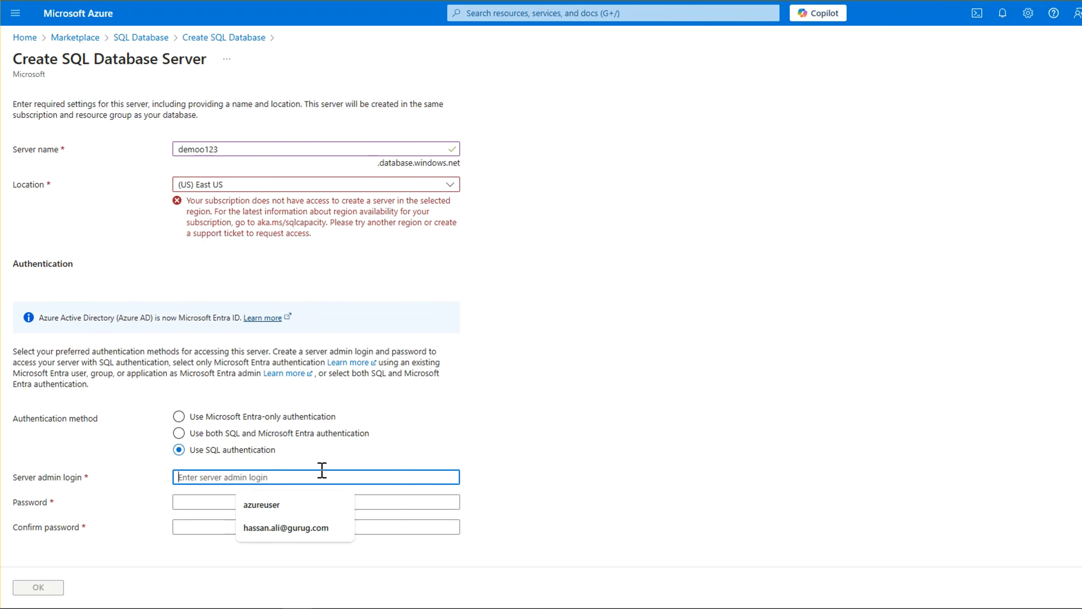
{"action": "left_click", "coordinate": [274, 506]}
Try to enter the server admin password and paste it into the password confirmation.
{"action": "left_click", "coordinate": [202, 502]}
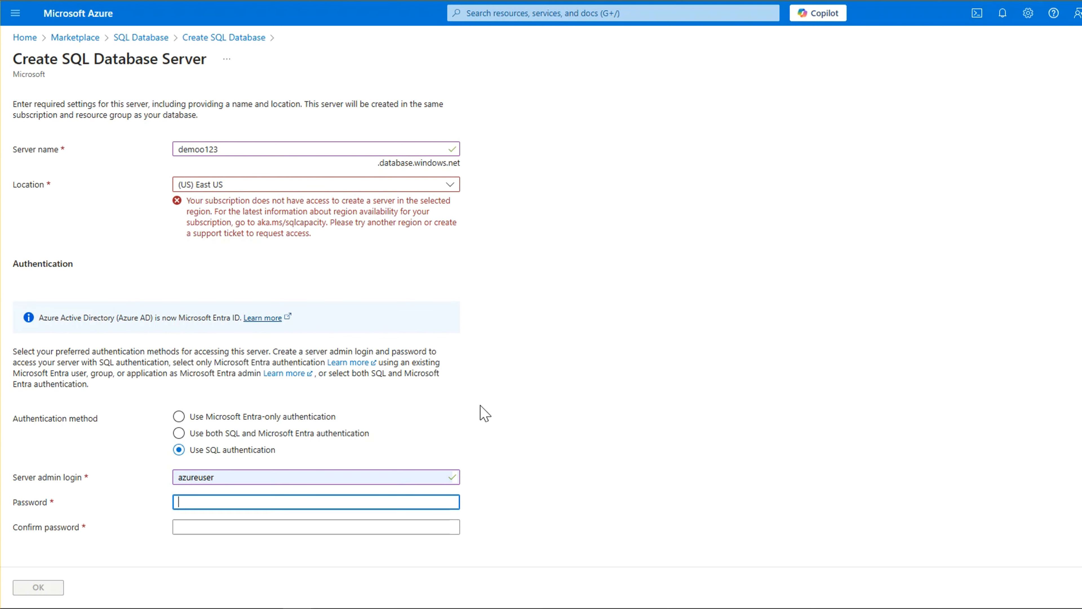
{"action": "type", "text": "•••••••"}
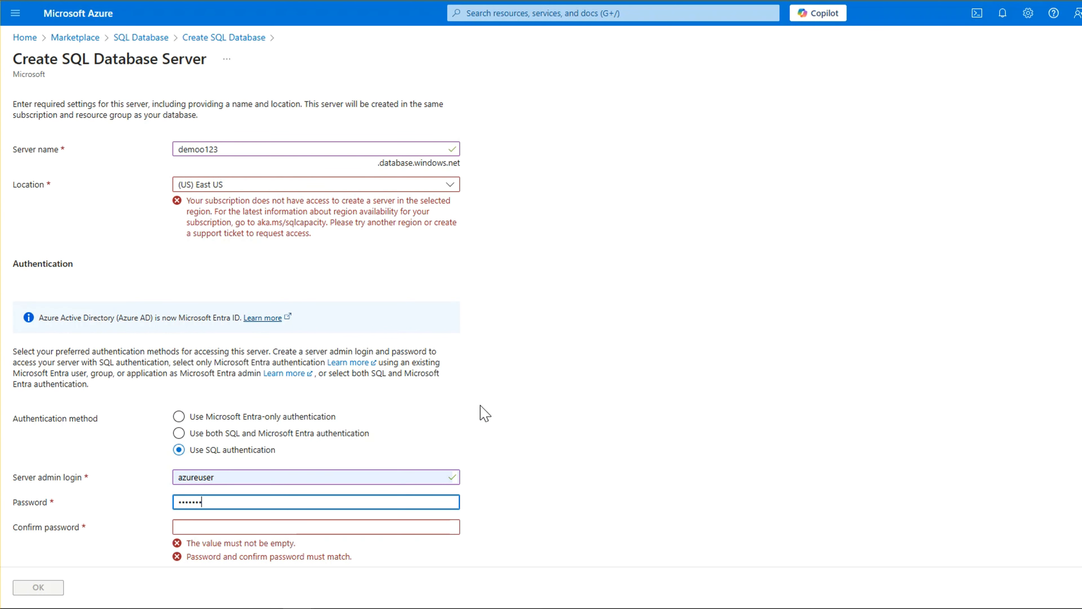
{"action": "type", "text": "•"}
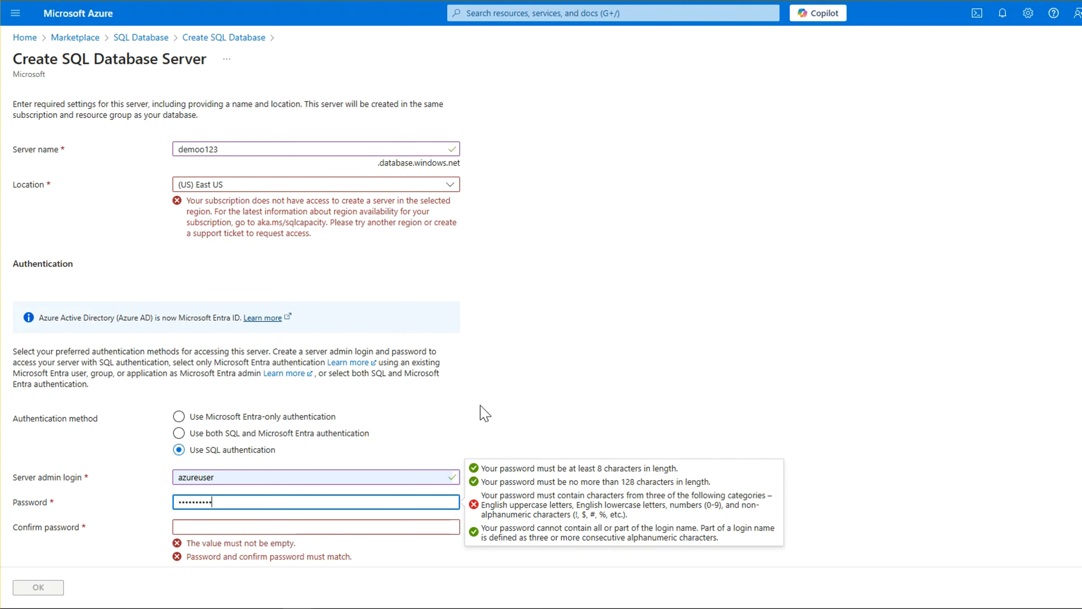
{"action": "type", "text": "•"}
{"action": "key", "text": "ctrl+a"}
{"action": "left_click", "coordinate": [230, 527]}
{"action": "key", "text": "ctrl+v"}
Replace the server admin password and enter a matching password confirmation.
{"action": "left_click", "coordinate": [252, 502]}
{"action": "key", "text": "ctrl+a"}
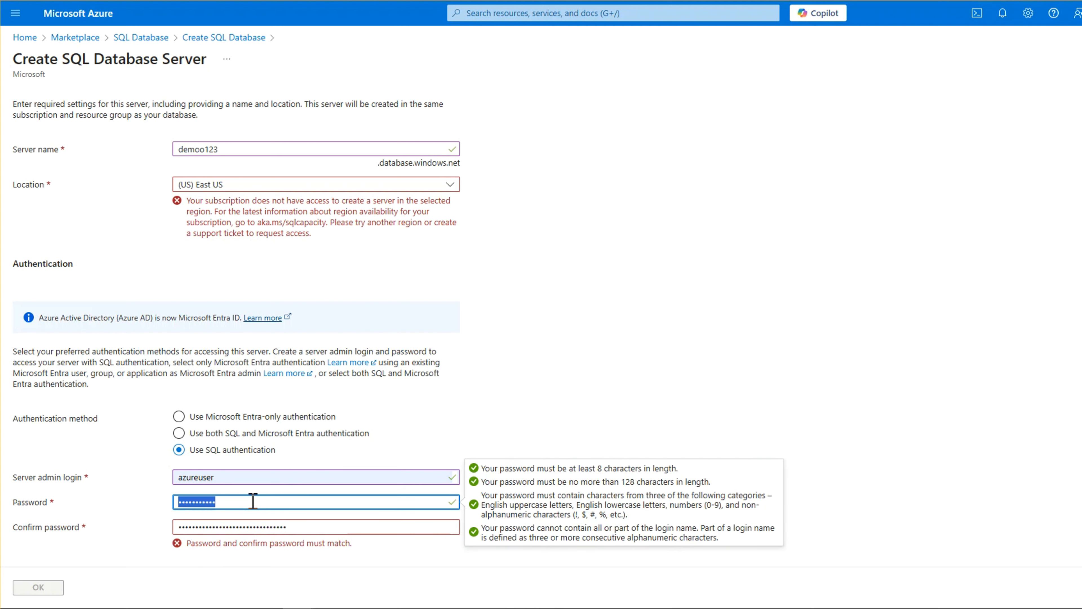
{"action": "type", "text": "•"}
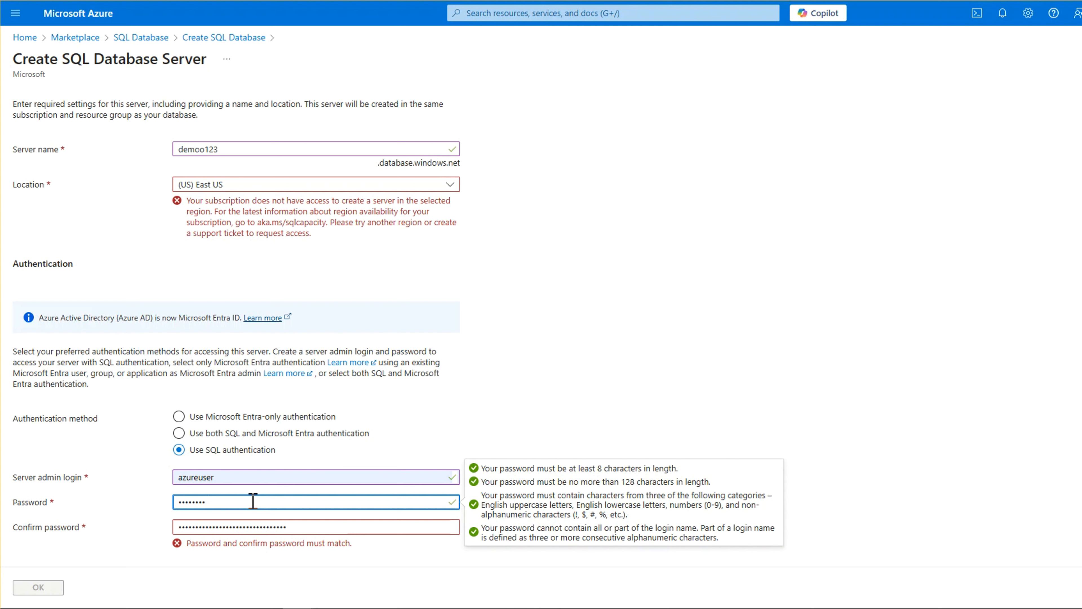
{"action": "left_click", "coordinate": [285, 526]}
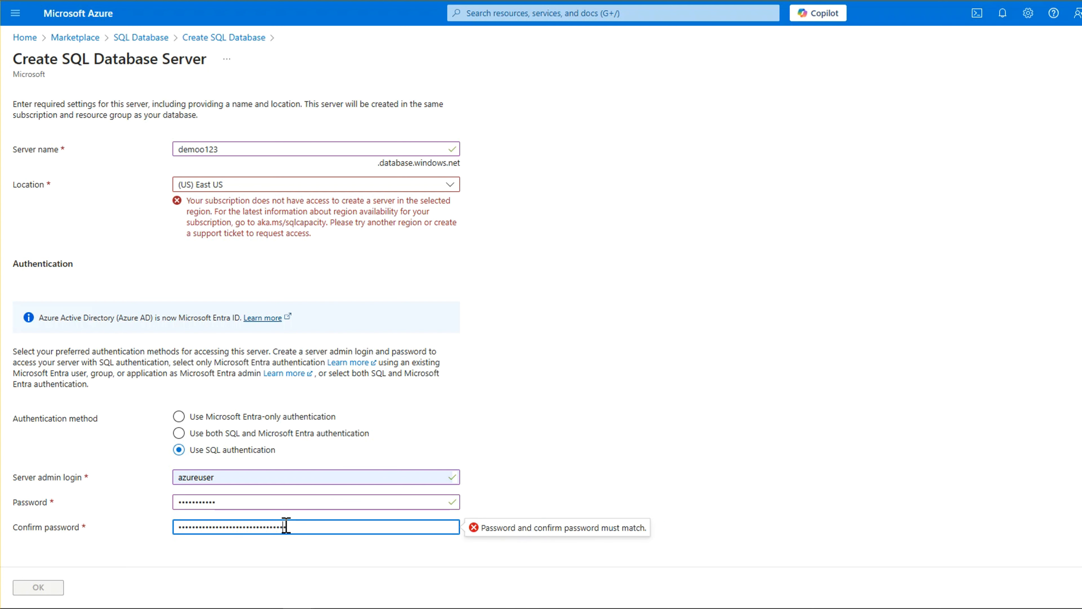
{"action": "key", "text": "ctrl+a"}
{"action": "type", "text": "•••••••••"}
Change the server location to (Asia Pacific) Southeast Asia and confirm the new server.
{"action": "left_click", "coordinate": [46, 588]}
{"action": "scroll", "coordinate": [204, 467], "scroll_direction": "up", "scroll_amount": 1}
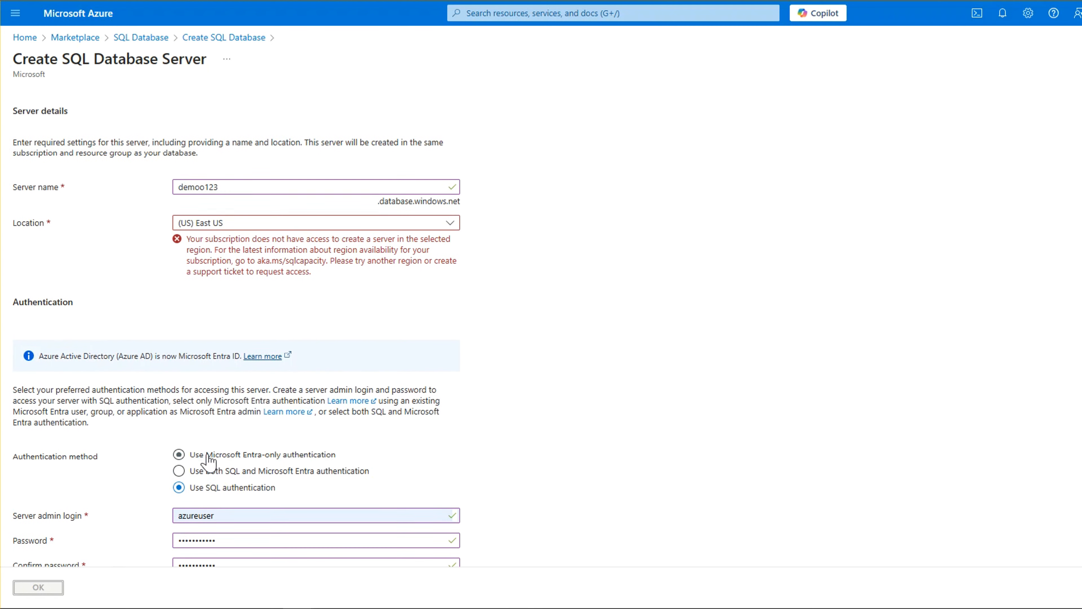
{"action": "left_click", "coordinate": [338, 227]}
{"action": "left_click", "coordinate": [260, 392]}
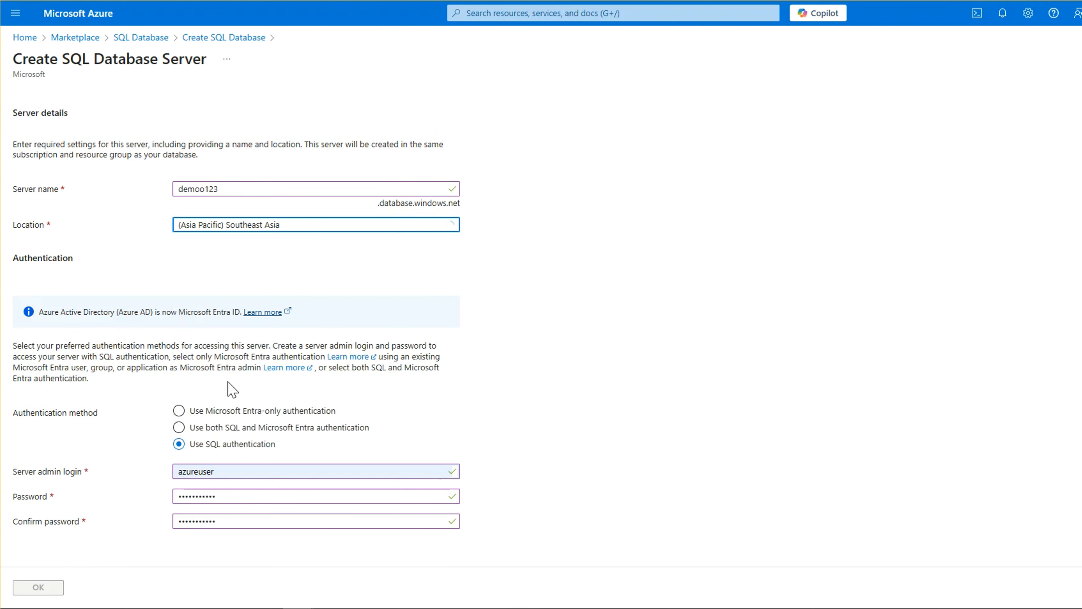
{"action": "left_click", "coordinate": [42, 587]}
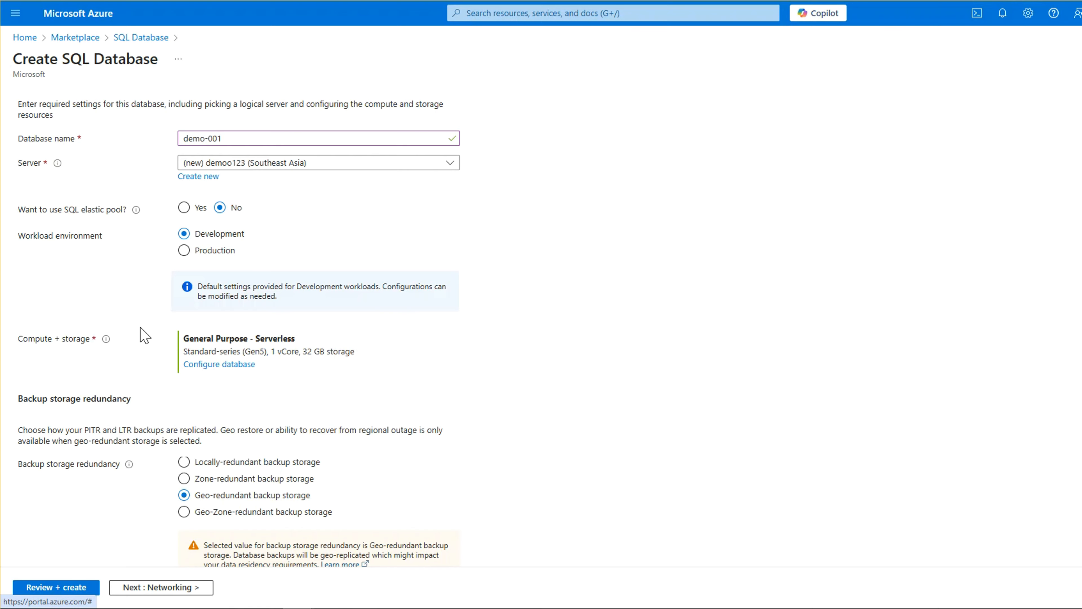
Configure server networking with a public endpoint, allow access from Azure services, and add the current client IP address.
{"action": "scroll", "coordinate": [145, 334], "scroll_direction": "down", "scroll_amount": 1}
{"action": "scroll", "coordinate": [145, 368], "scroll_direction": "up", "scroll_amount": 7}
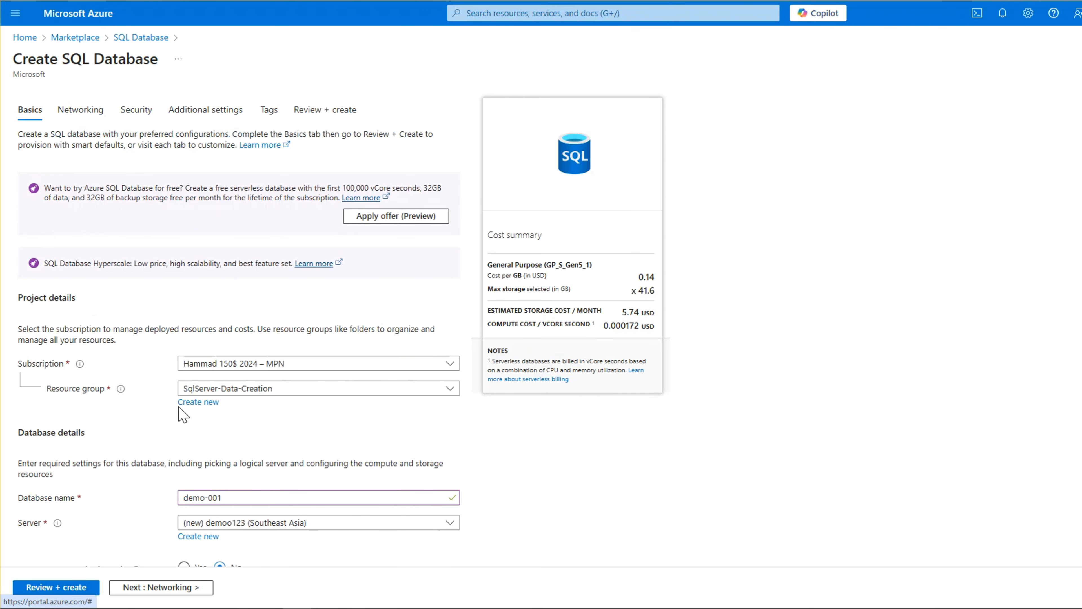
{"action": "left_click", "coordinate": [79, 110]}
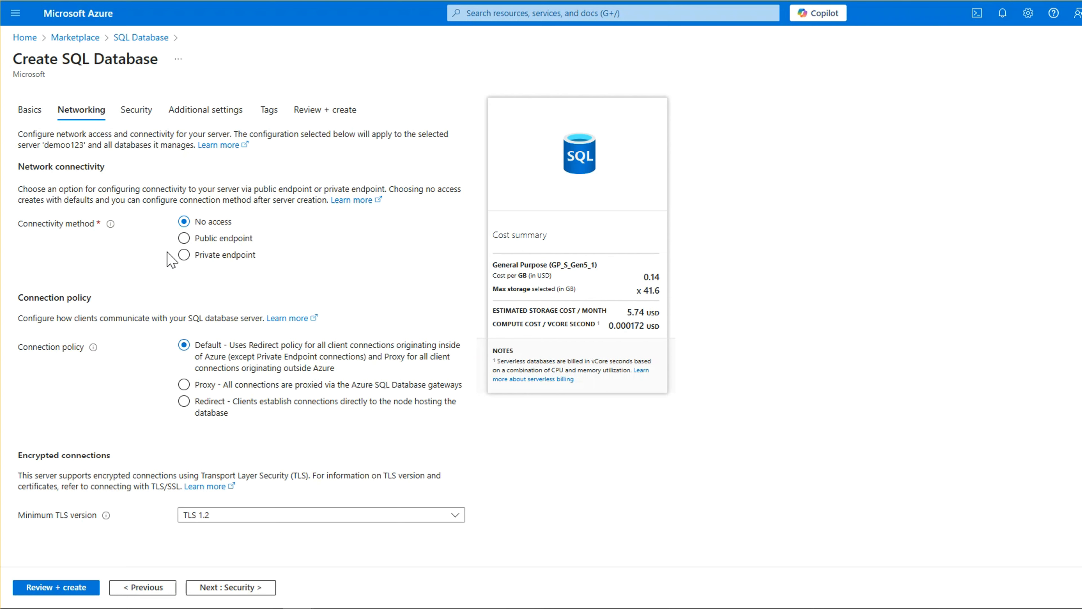
{"action": "left_click", "coordinate": [184, 238]}
{"action": "scroll", "coordinate": [59, 290], "scroll_direction": "down", "scroll_amount": 3}
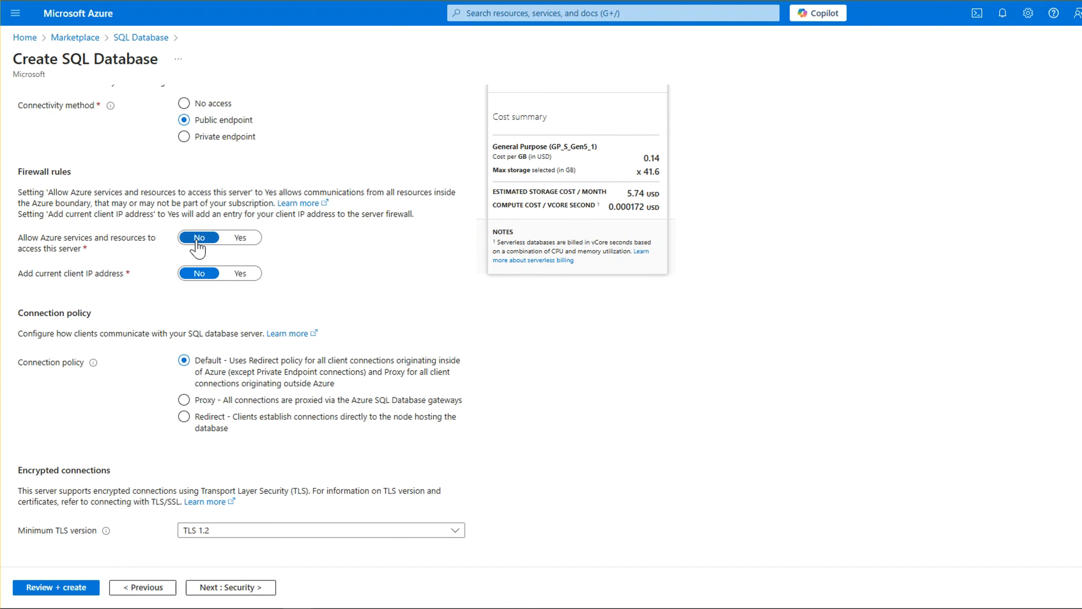
{"action": "left_click", "coordinate": [240, 238]}
{"action": "left_click", "coordinate": [241, 275]}
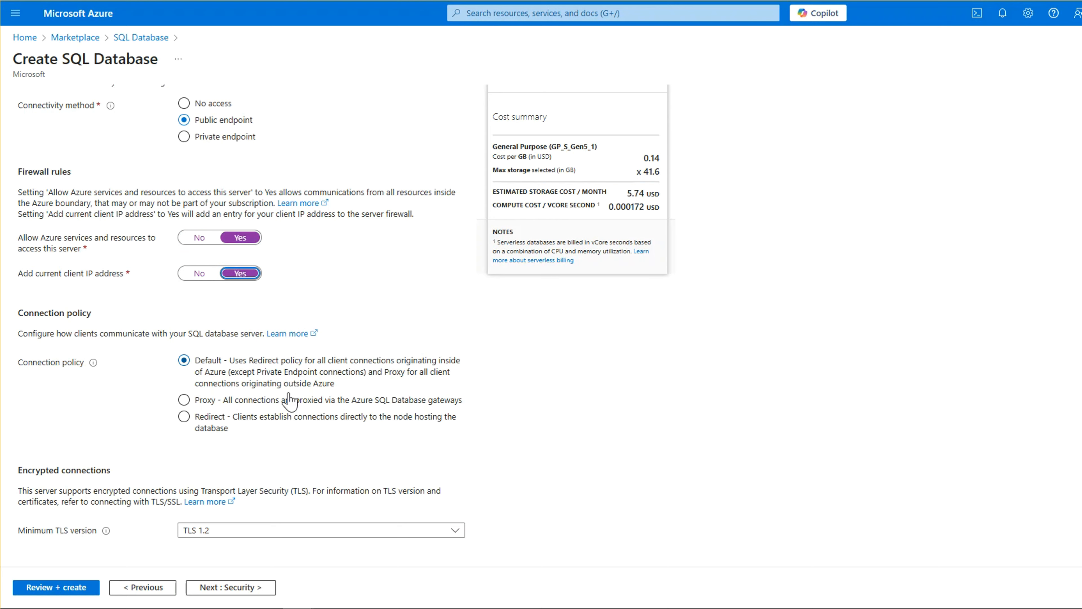
{"action": "scroll", "coordinate": [486, 405], "scroll_direction": "up", "scroll_amount": 3}
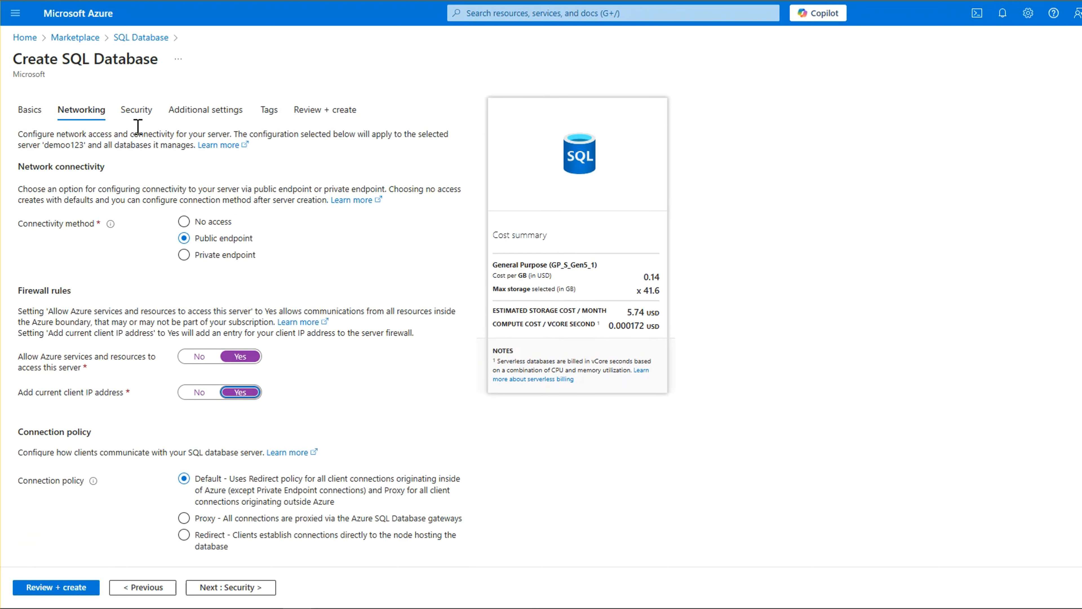
Populate the new database with the AdventureWorksLT sample data and accept the resulting compute and storage modification.
{"action": "left_click", "coordinate": [136, 111]}
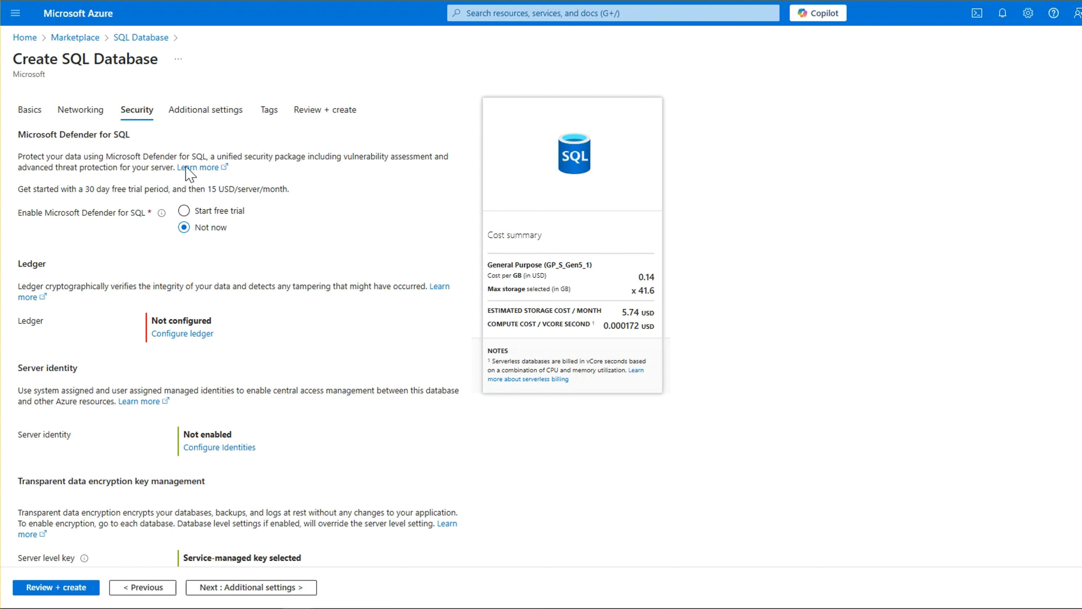
{"action": "left_click", "coordinate": [188, 115]}
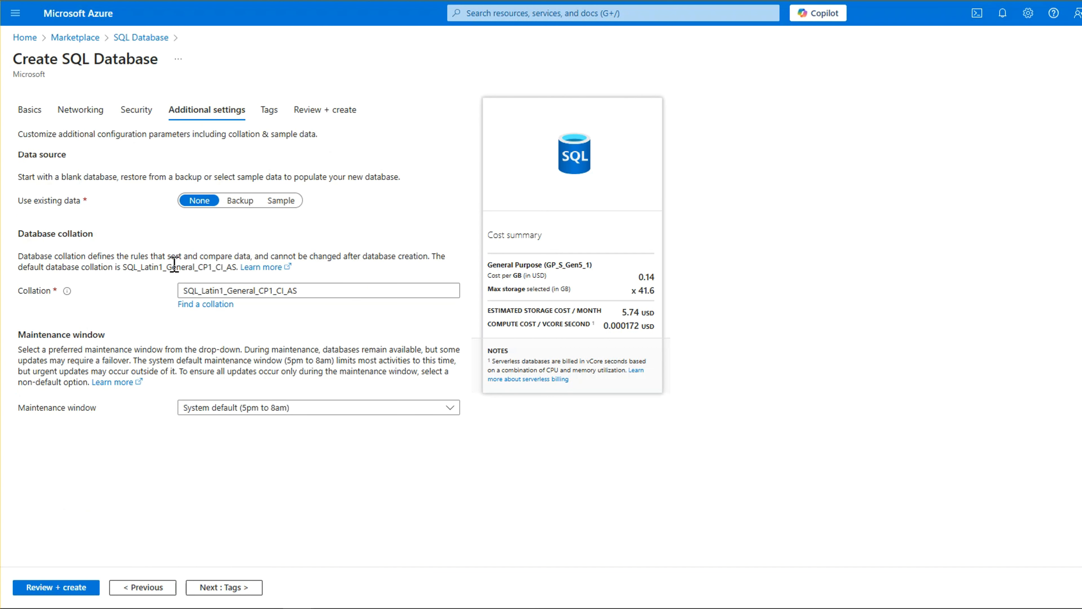
{"action": "left_click", "coordinate": [241, 204]}
{"action": "left_click", "coordinate": [192, 204]}
{"action": "left_click", "coordinate": [279, 204]}
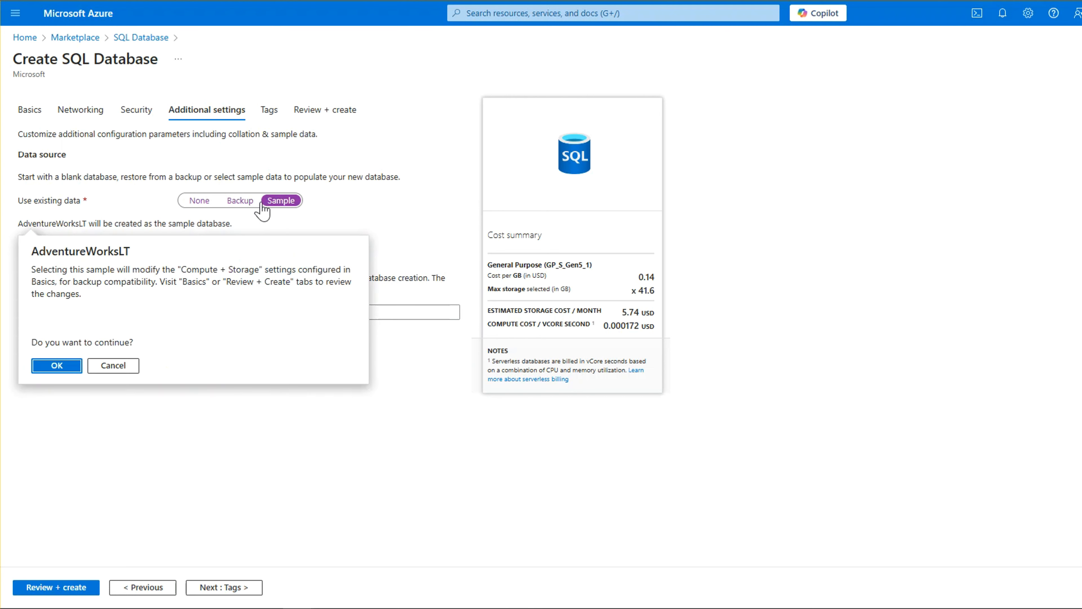
{"action": "left_click", "coordinate": [67, 363]}
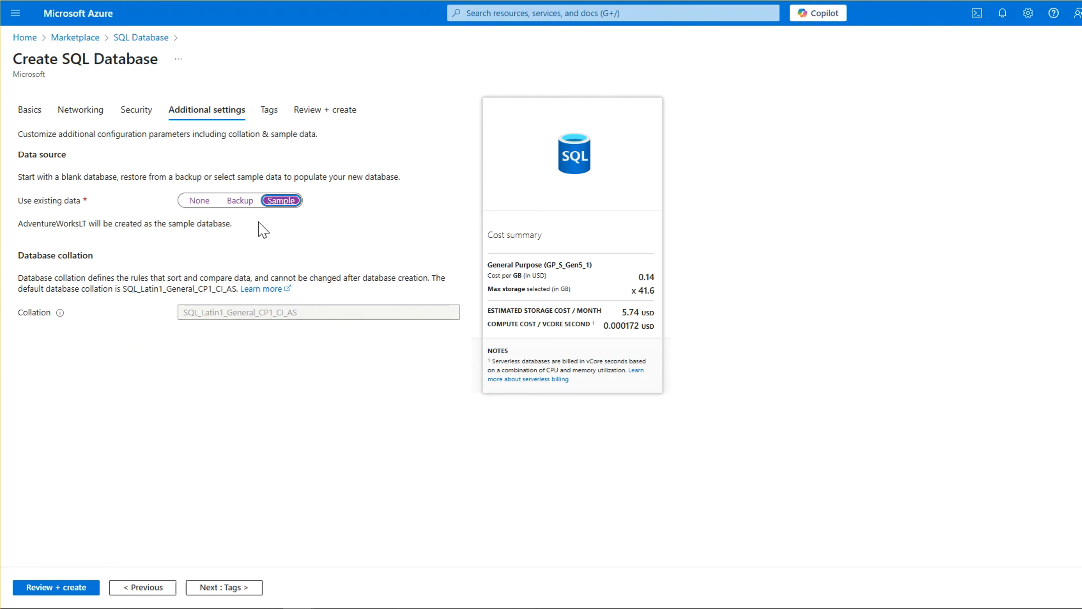
Leave the tags empty and proceed to the final review of the database configuration.
{"action": "left_click", "coordinate": [208, 313]}
{"action": "left_click", "coordinate": [259, 113]}
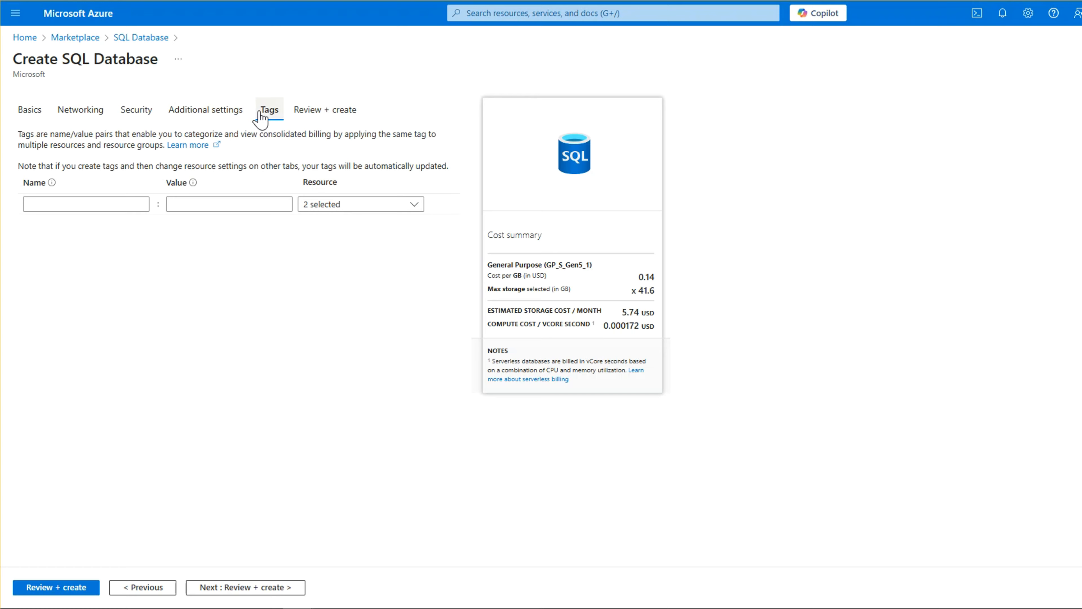
{"action": "left_click", "coordinate": [304, 114]}
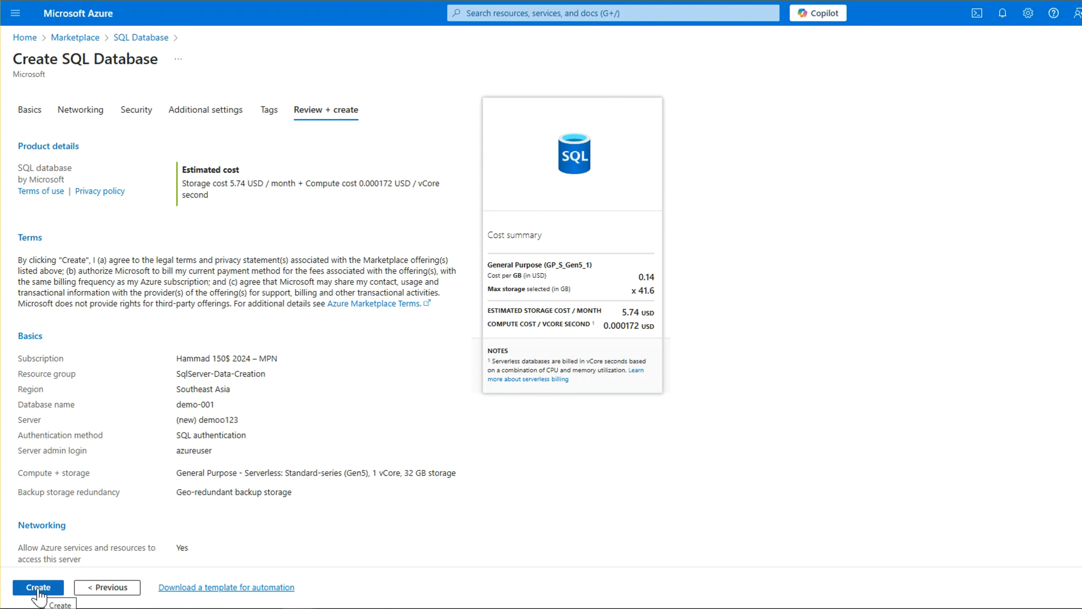
Create the demo-001 SQL database with the reviewed configuration.
{"action": "left_click", "coordinate": [38, 588]}
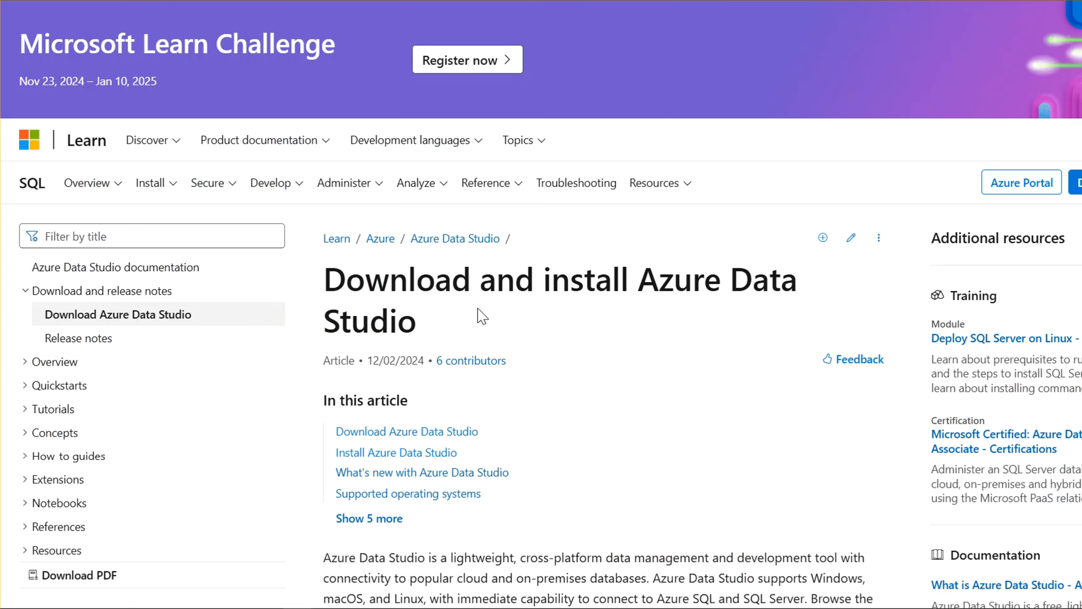
Review the Azure Data Studio download article for installer choices, Windows installation instructions, supported operating systems and system requirements.
{"action": "scroll", "coordinate": [469, 328], "scroll_direction": "down", "scroll_amount": 3}
{"action": "scroll", "coordinate": [442, 350], "scroll_direction": "down", "scroll_amount": 3}
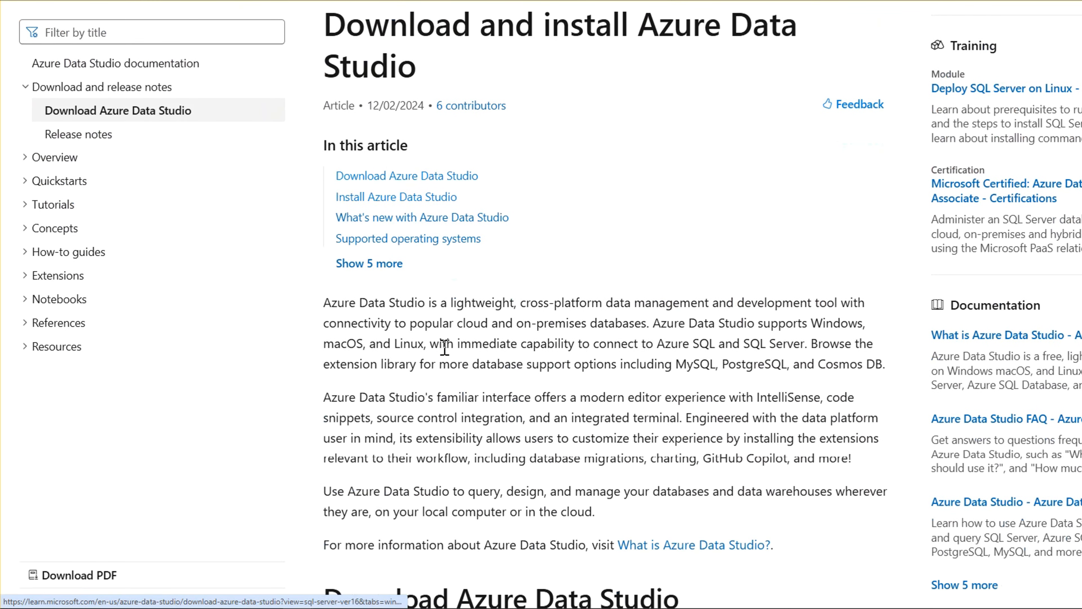
{"action": "scroll", "coordinate": [409, 337], "scroll_direction": "up", "scroll_amount": 6}
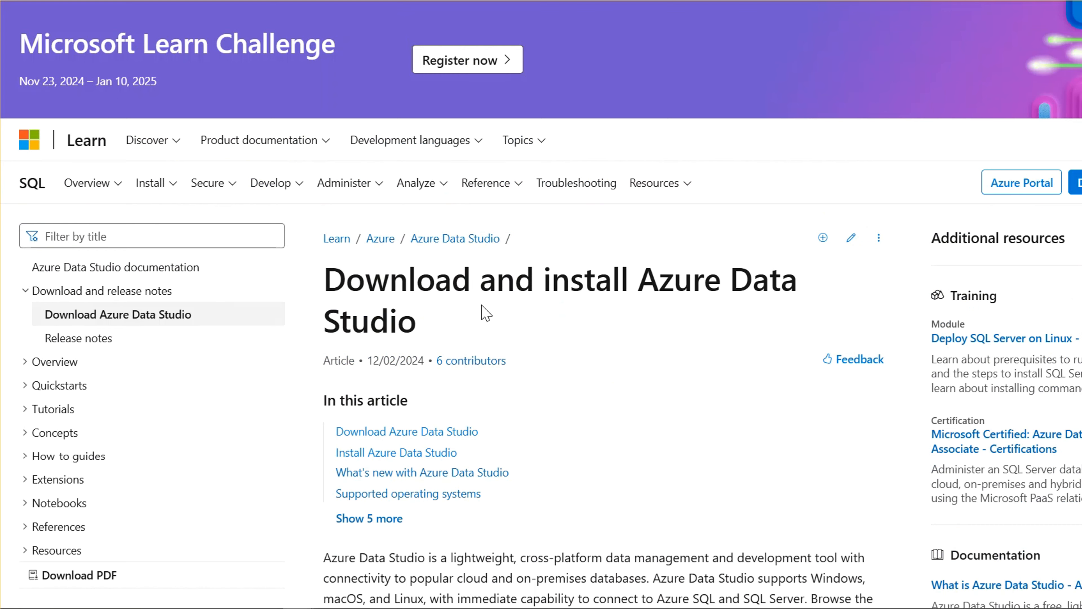
{"action": "scroll", "coordinate": [507, 302], "scroll_direction": "down", "scroll_amount": 3}
{"action": "scroll", "coordinate": [883, 433], "scroll_direction": "down", "scroll_amount": 3}
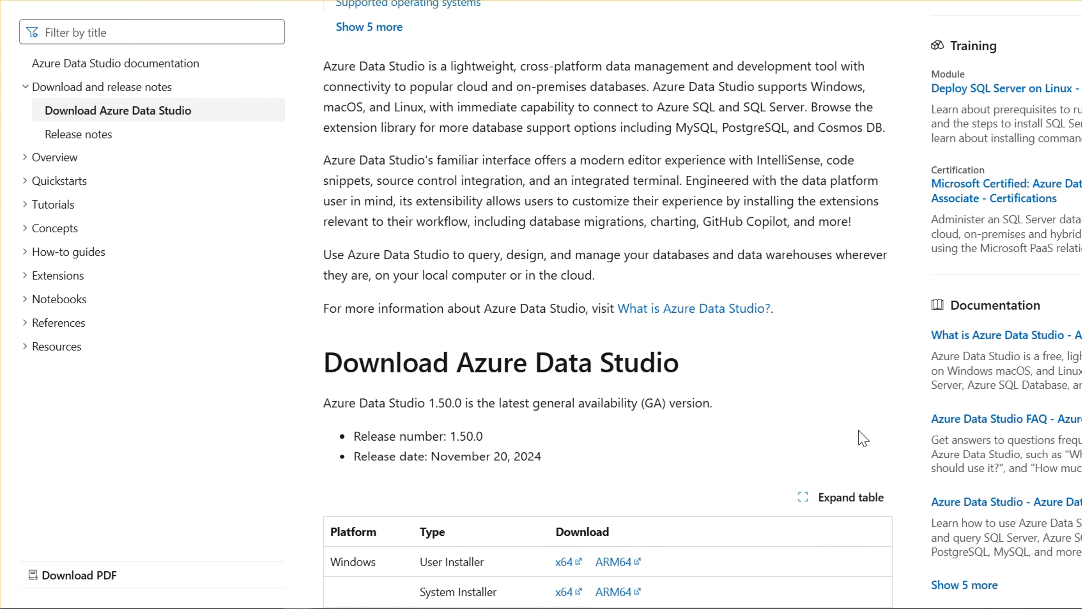
{"action": "scroll", "coordinate": [495, 362], "scroll_direction": "down", "scroll_amount": 5}
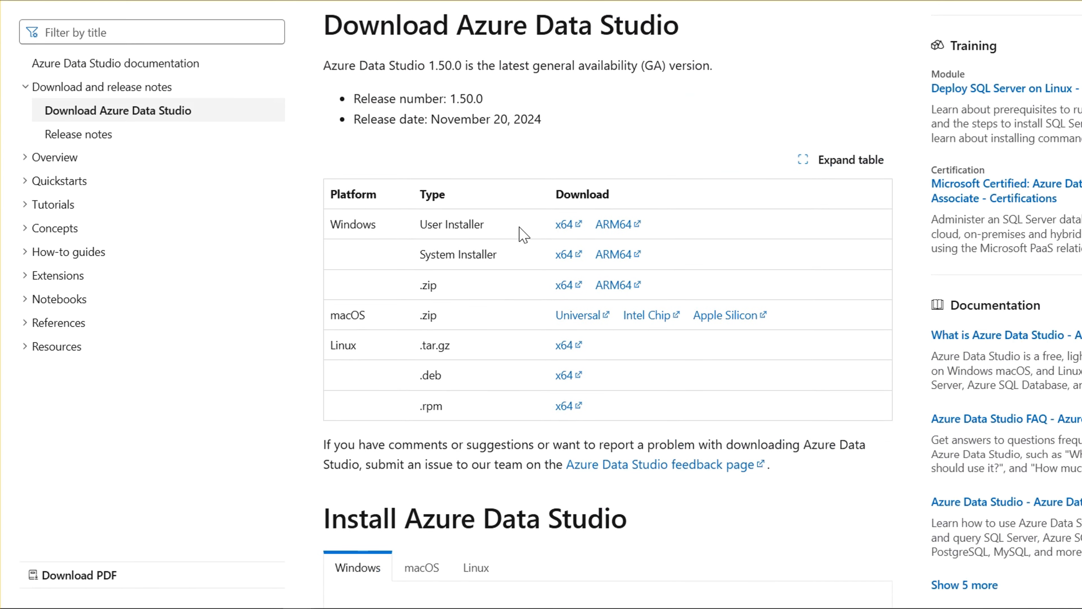
{"action": "scroll", "coordinate": [459, 222], "scroll_direction": "down", "scroll_amount": 6}
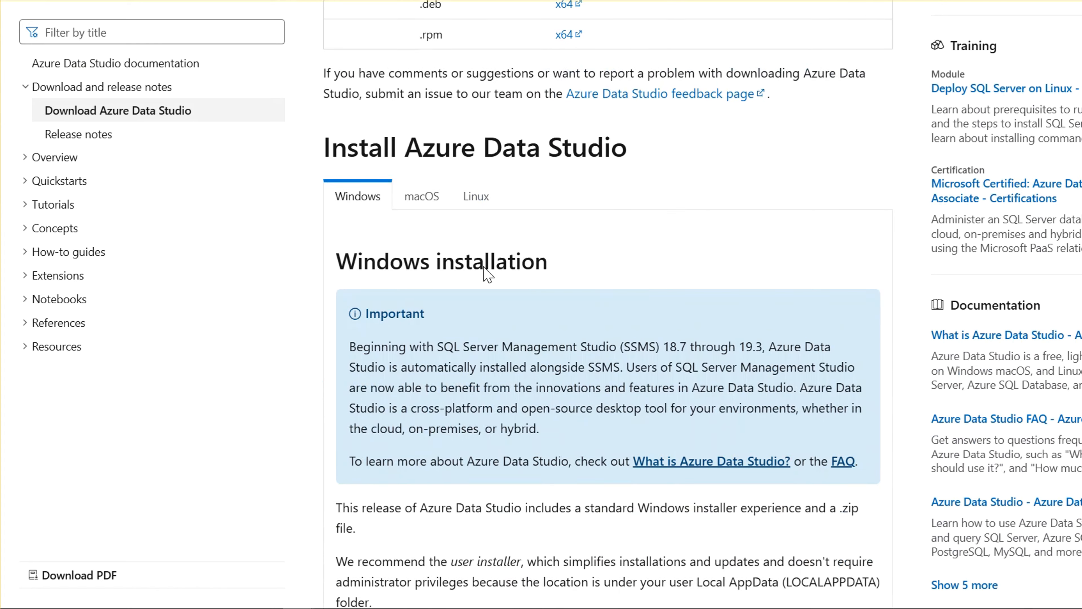
{"action": "scroll", "coordinate": [495, 322], "scroll_direction": "down", "scroll_amount": 4}
{"action": "scroll", "coordinate": [380, 113], "scroll_direction": "down", "scroll_amount": 5}
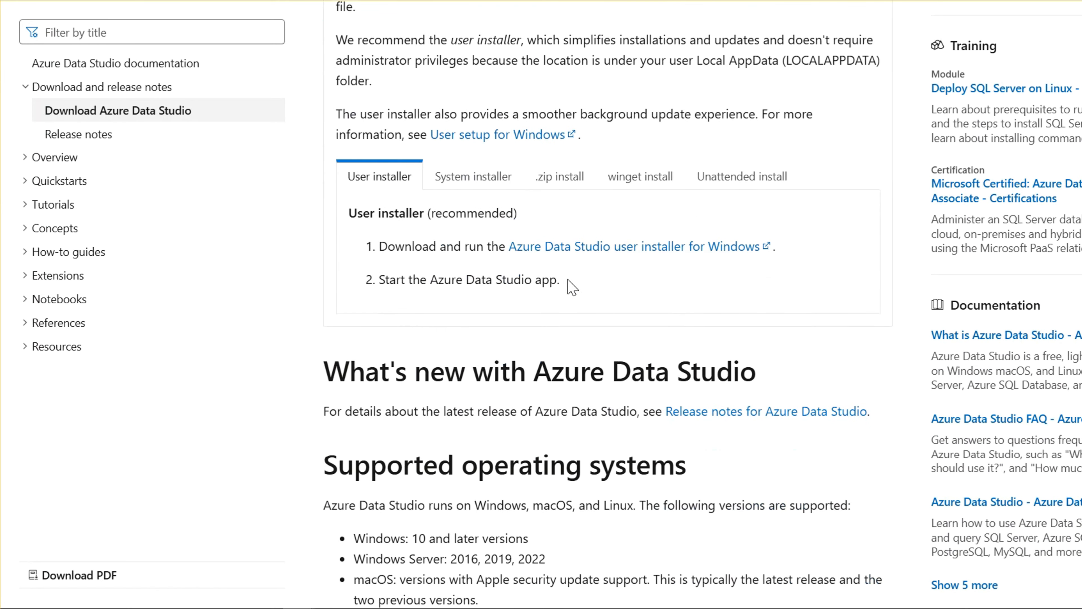
{"action": "scroll", "coordinate": [563, 328], "scroll_direction": "down", "scroll_amount": 4}
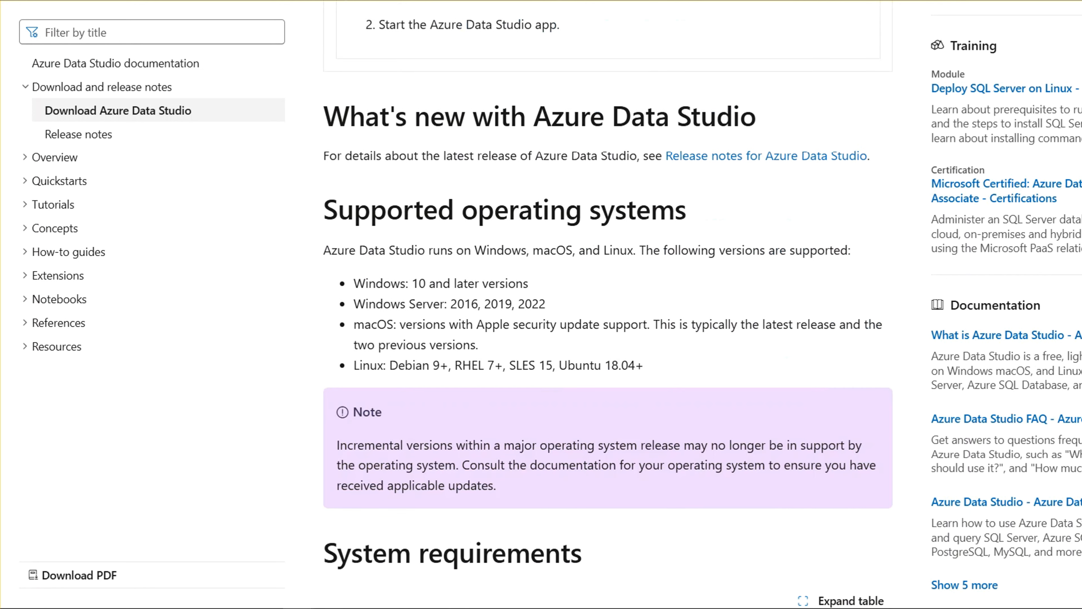
{"action": "scroll", "coordinate": [560, 281], "scroll_direction": "down", "scroll_amount": 3}
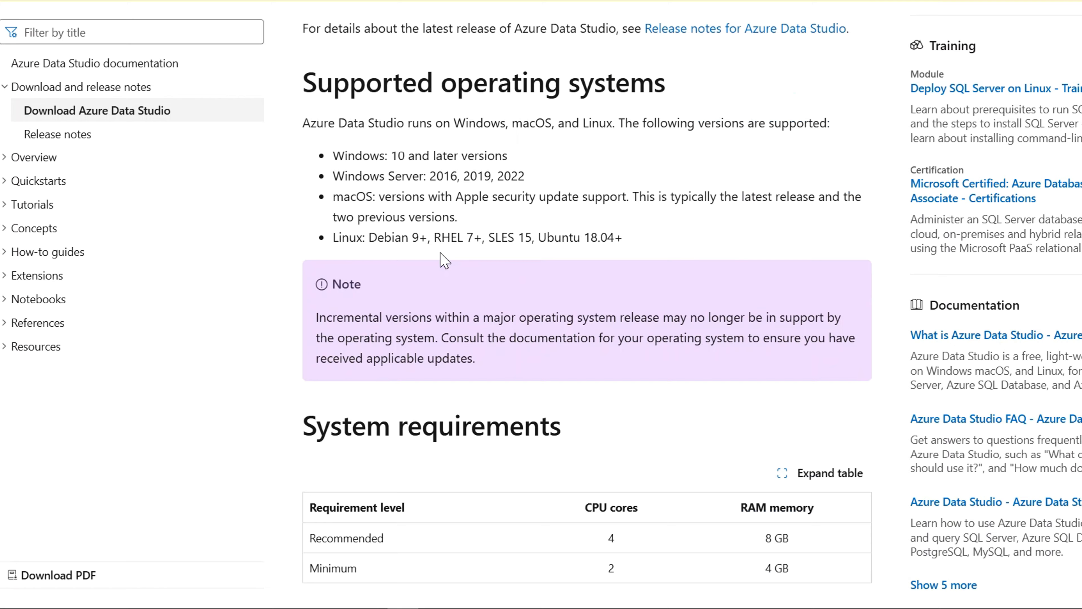
{"action": "scroll", "coordinate": [384, 276], "scroll_direction": "down", "scroll_amount": 4}
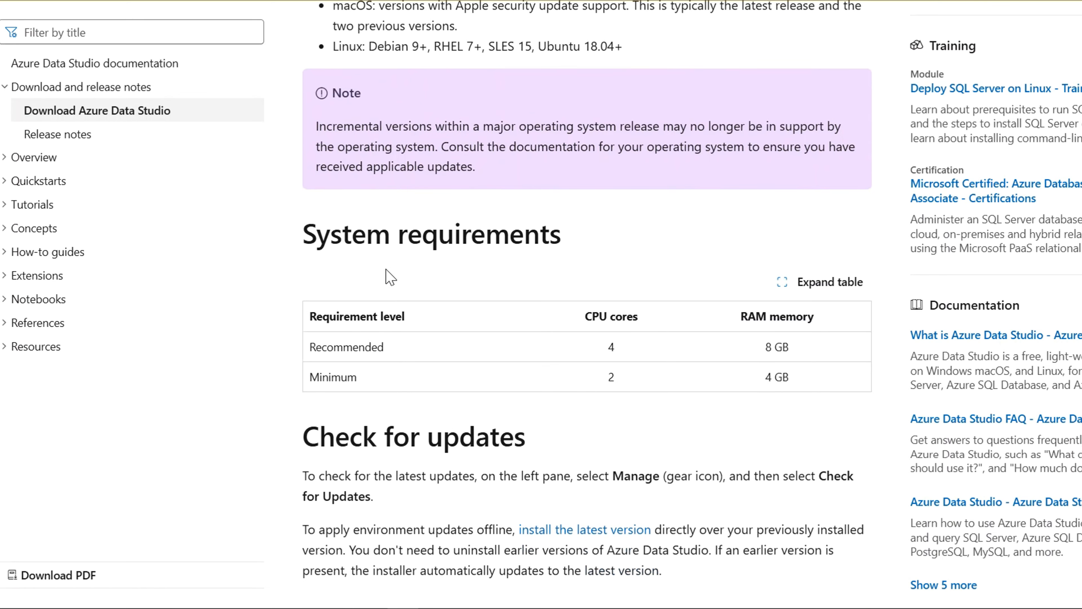
{"action": "scroll", "coordinate": [390, 287], "scroll_direction": "down", "scroll_amount": 7}
{"action": "scroll", "coordinate": [395, 273], "scroll_direction": "down", "scroll_amount": 10}
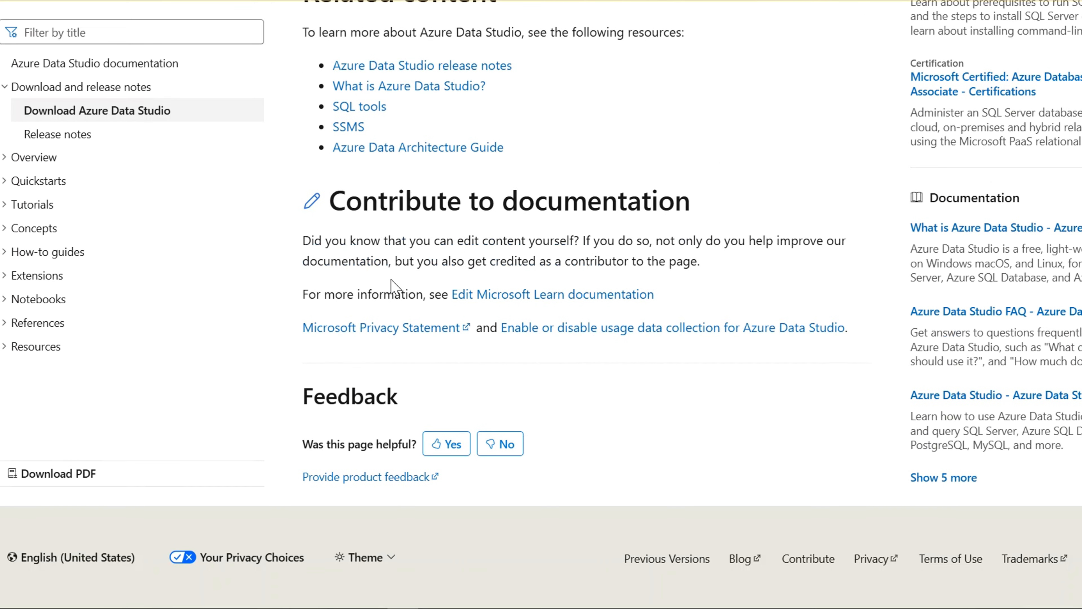
{"action": "scroll", "coordinate": [395, 269], "scroll_direction": "up", "scroll_amount": 12}
{"action": "scroll", "coordinate": [395, 270], "scroll_direction": "up", "scroll_amount": 20}
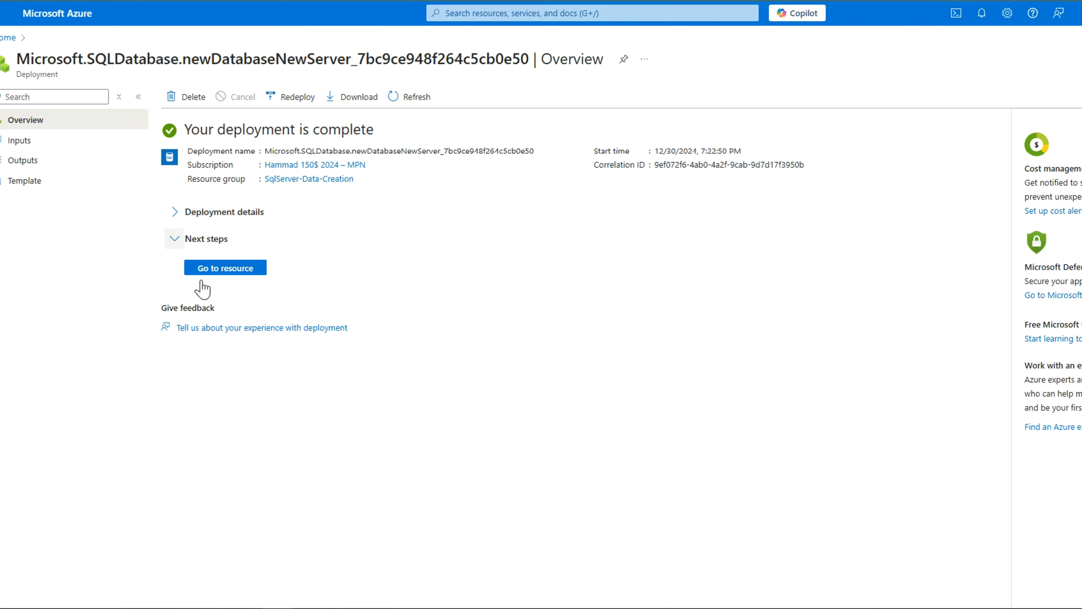
Leave the completed deployment, filter the Azure subscriptions by the owner's name, and open that owner's 150$ 2024 – MPN subscription.
{"action": "left_click", "coordinate": [226, 269]}
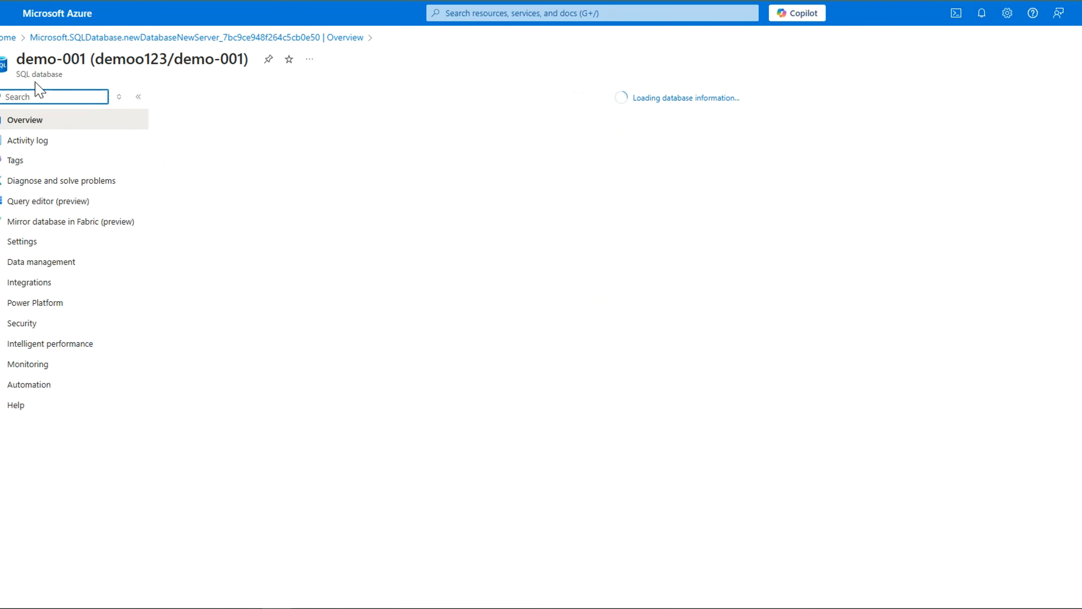
{"action": "left_click", "coordinate": [60, 19]}
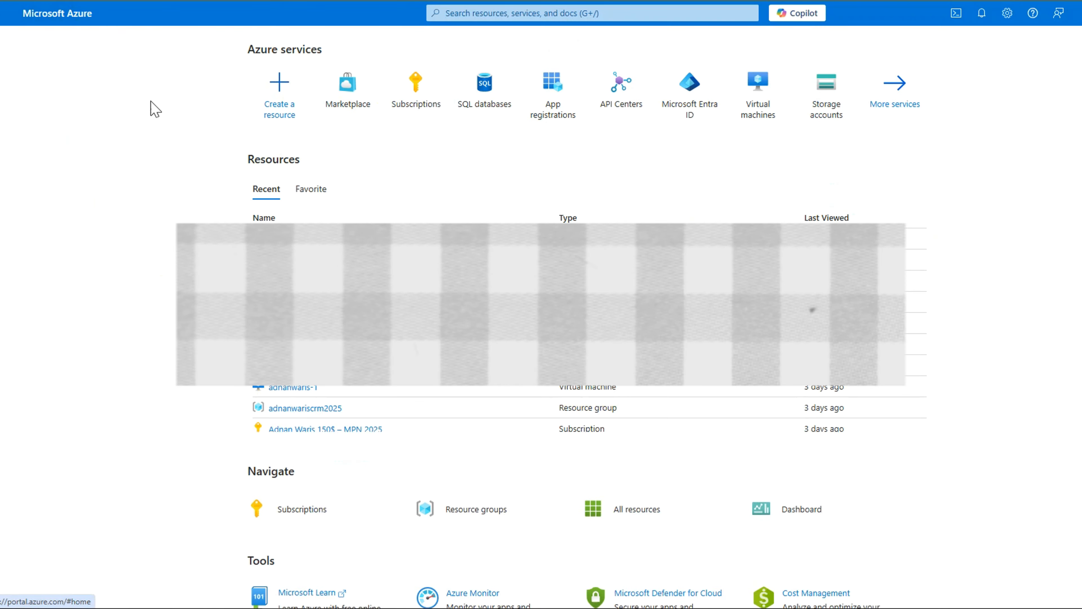
{"action": "left_click", "coordinate": [397, 102]}
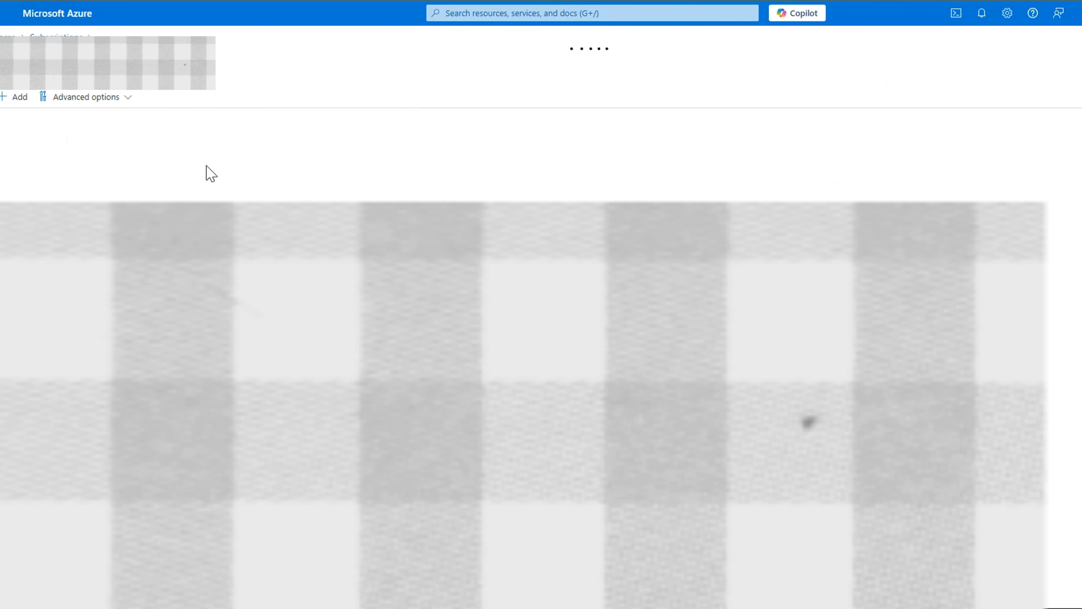
{"action": "left_click", "coordinate": [59, 152]}
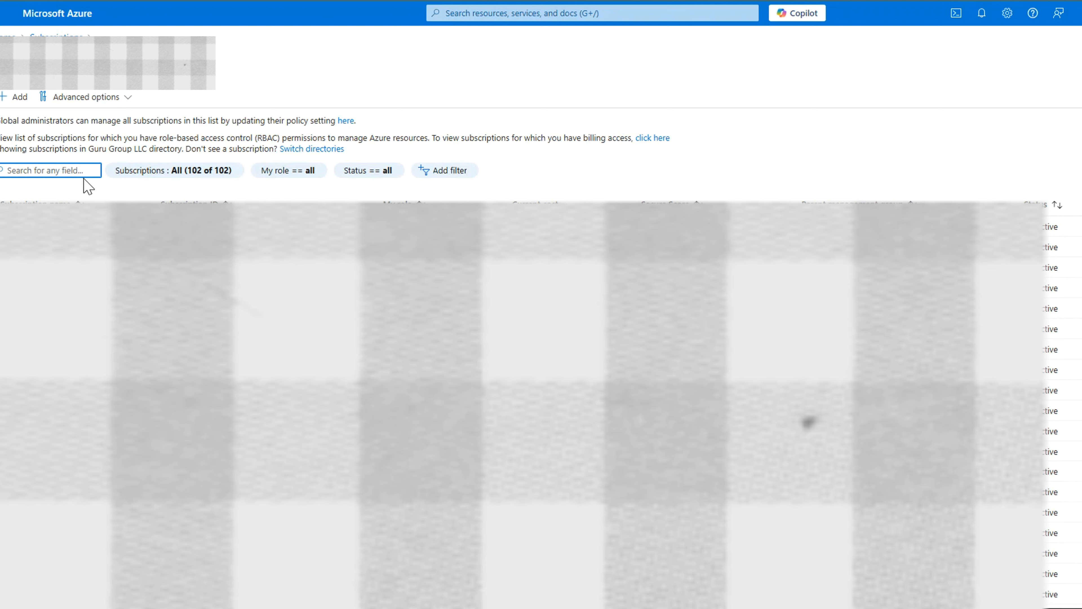
{"action": "type", "text": "hammad"}
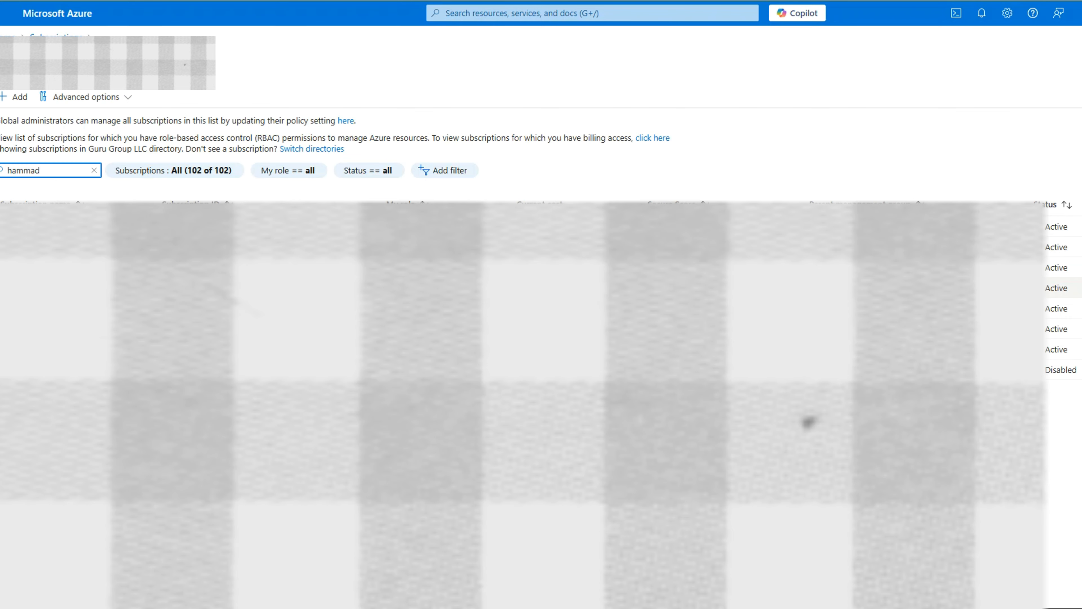
{"action": "left_click", "coordinate": [38, 288]}
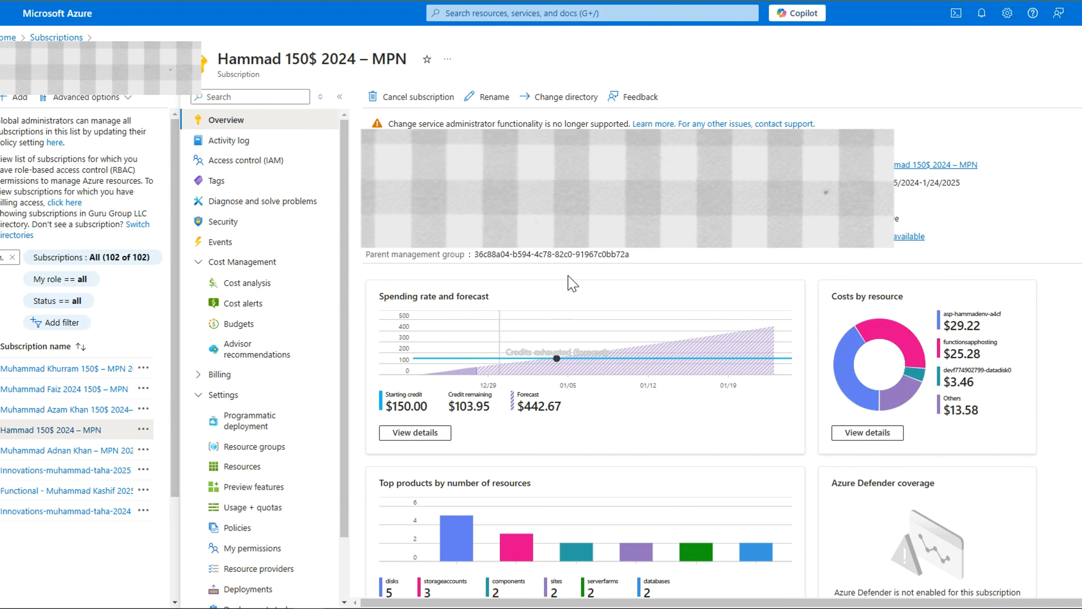
Open the SQL server demoo123 in the subscription's SqlServer-Data-Creation resource group.
{"action": "scroll", "coordinate": [554, 256], "scroll_direction": "down", "scroll_amount": 1}
{"action": "left_click", "coordinate": [255, 446]}
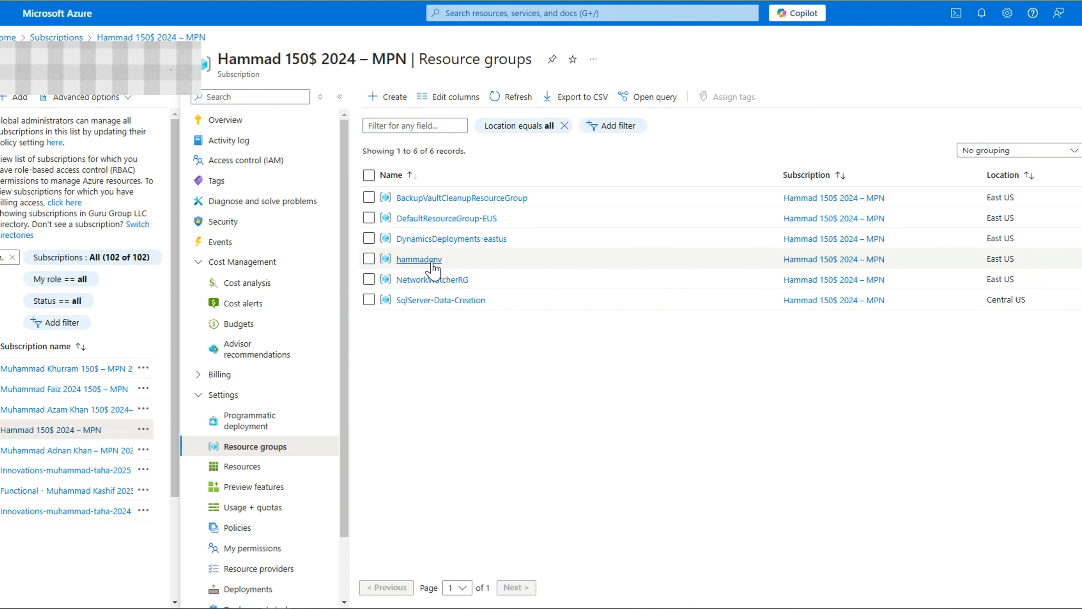
{"action": "left_click", "coordinate": [430, 302]}
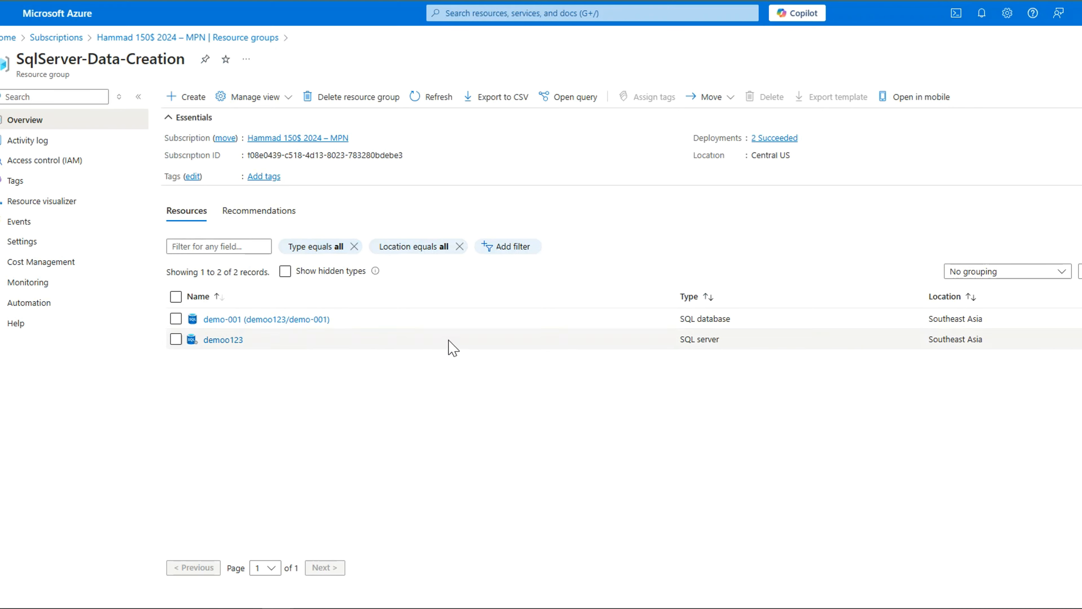
{"action": "left_click", "coordinate": [234, 341]}
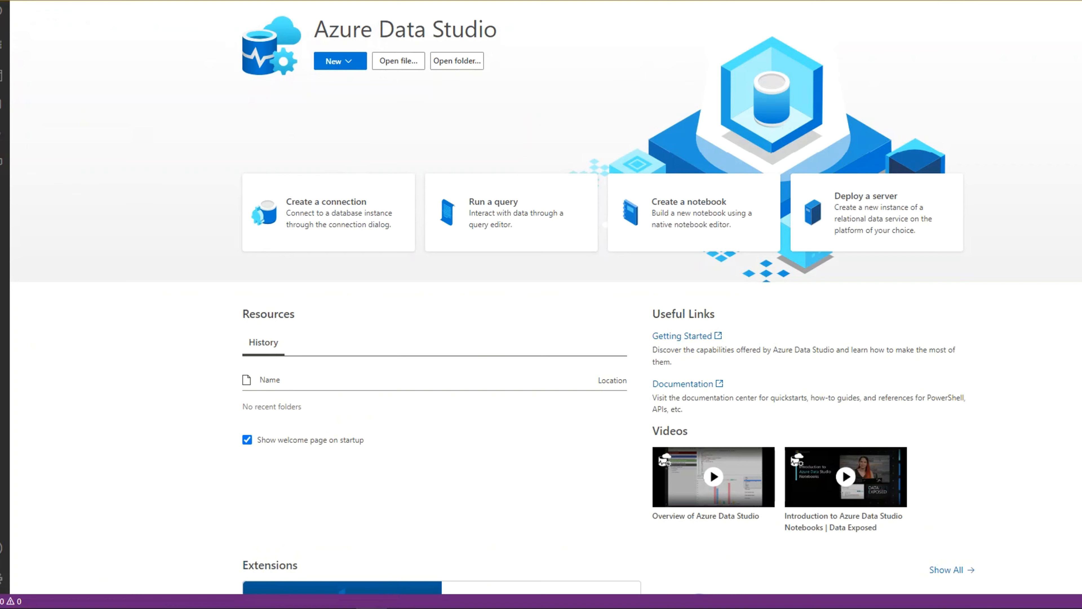
{"action": "left_click", "coordinate": [1, 1]}
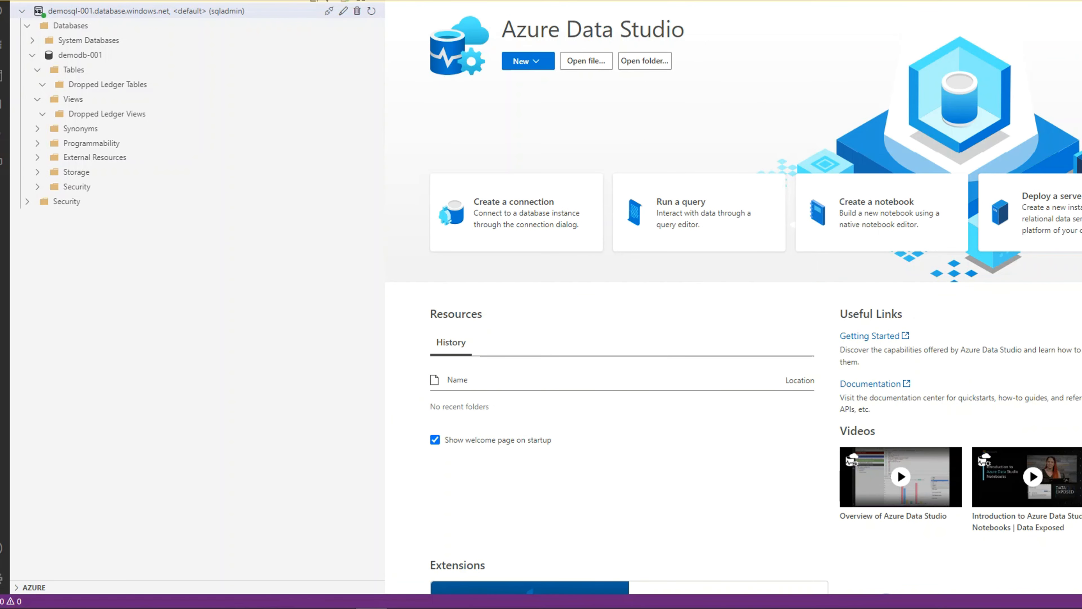
{"action": "left_click", "coordinate": [371, 1]}
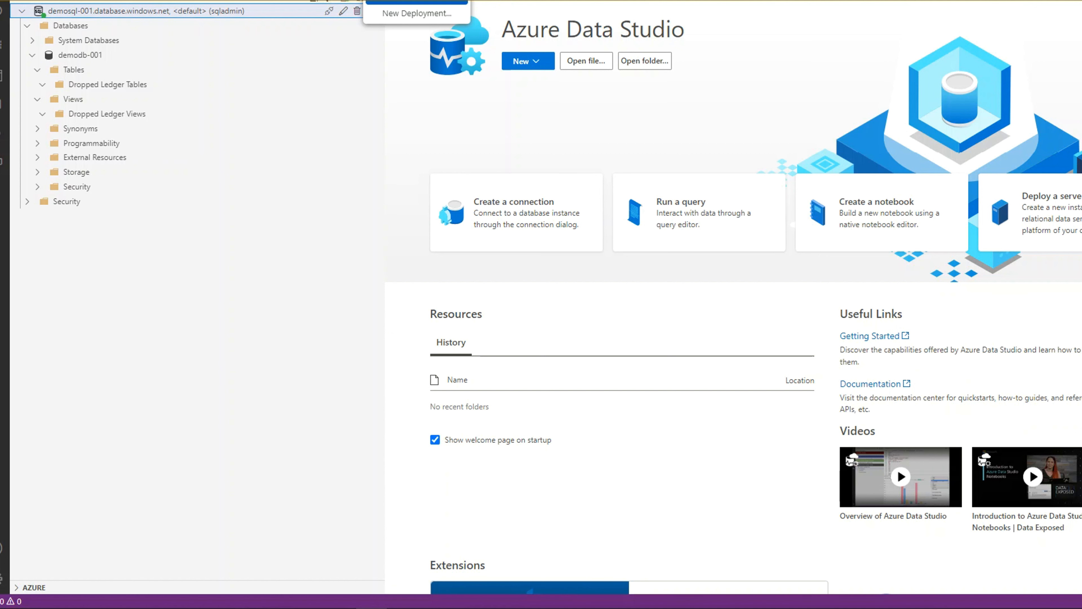
{"action": "mouse_move", "coordinate": [417, 1]}
{"action": "left_click", "coordinate": [505, 1]}
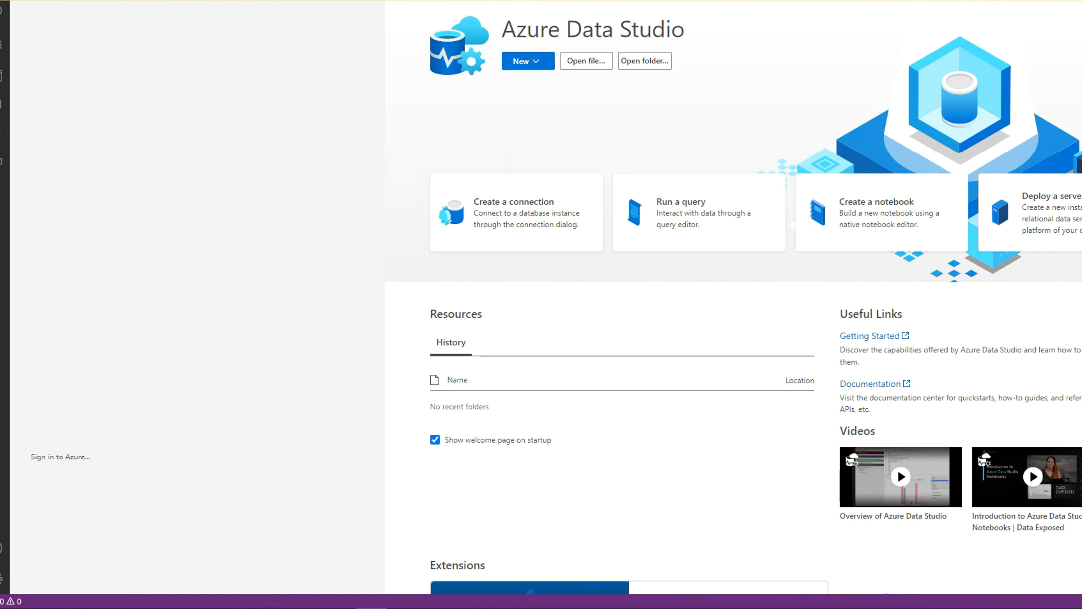
{"action": "left_click", "coordinate": [165, 11]}
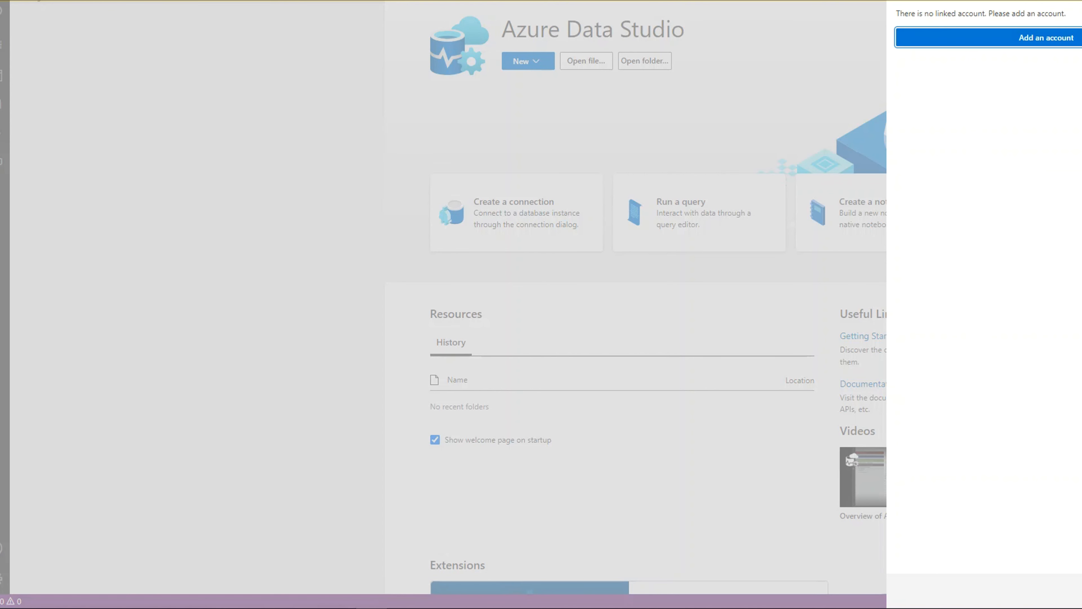
{"action": "left_click", "coordinate": [1081, 590]}
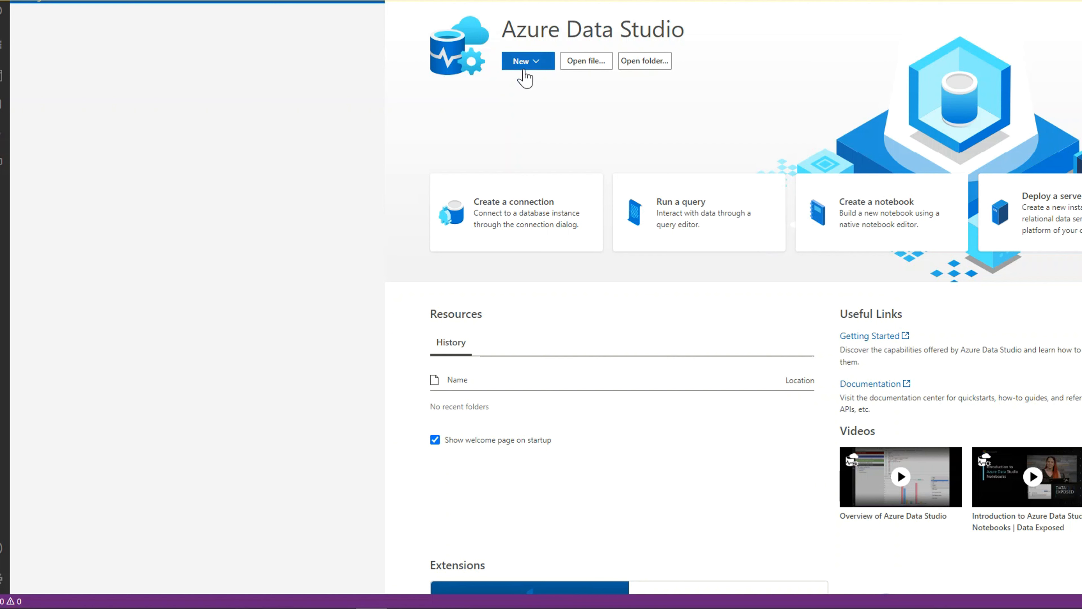
Start a new connection in Azure Data Studio and set its server to demoo123.database.windows.net, copied from the server's overview in the Azure portal.
{"action": "left_click", "coordinate": [533, 68]}
{"action": "left_click", "coordinate": [539, 81]}
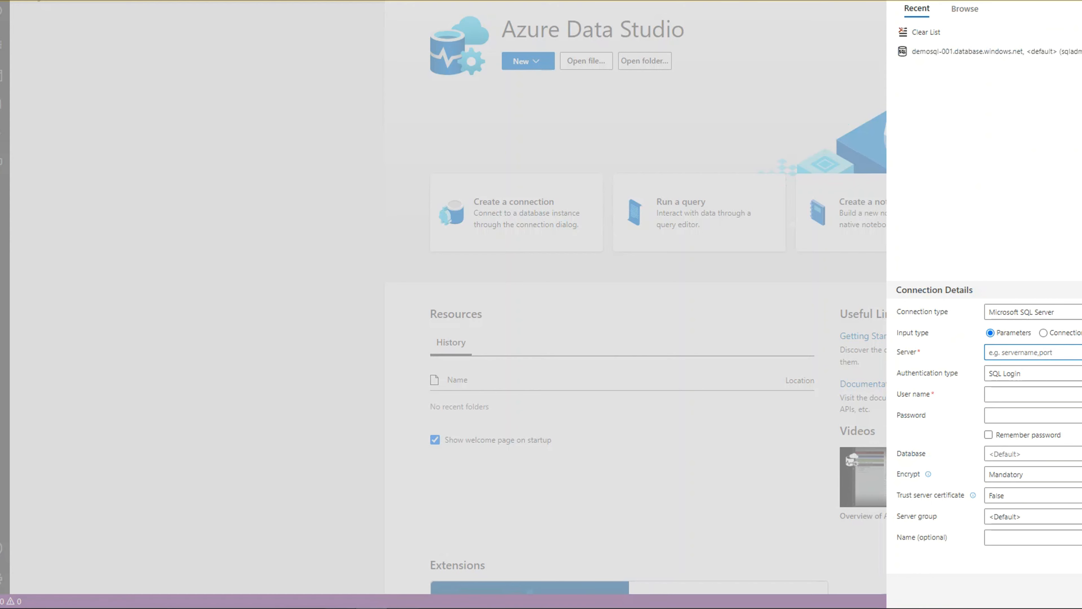
{"action": "mouse_move", "coordinate": [277, 605]}
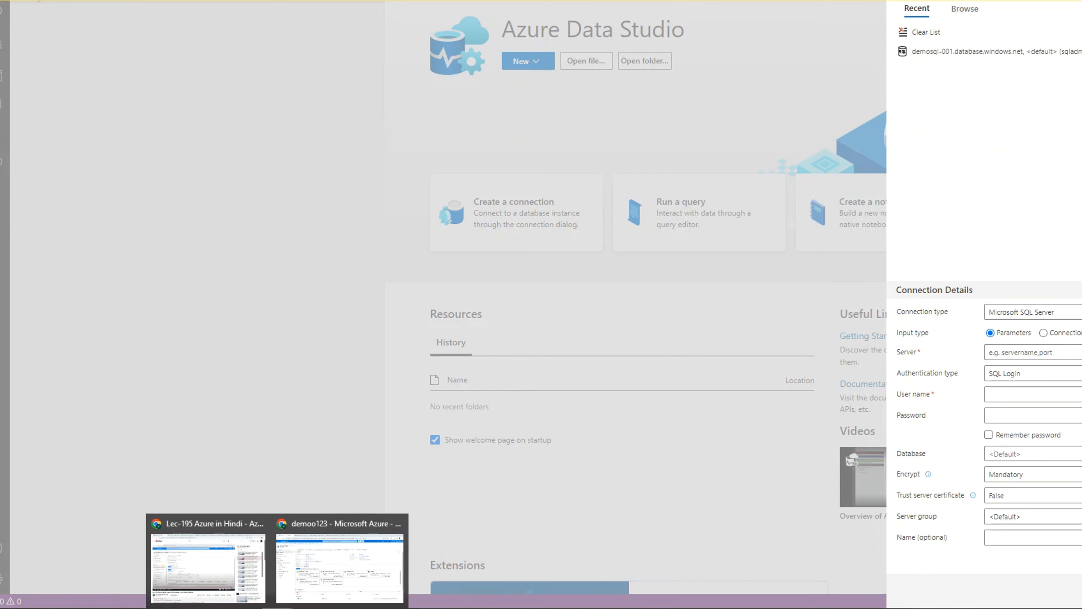
{"action": "left_click", "coordinate": [276, 579]}
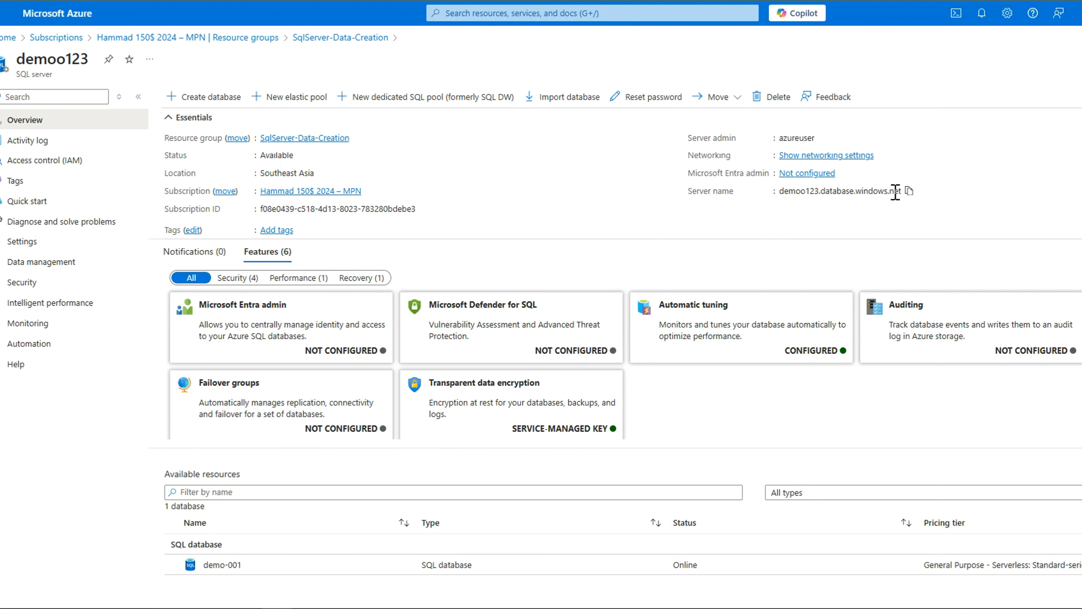
{"action": "left_click", "coordinate": [909, 192]}
{"action": "key", "text": "alt+Tab"}
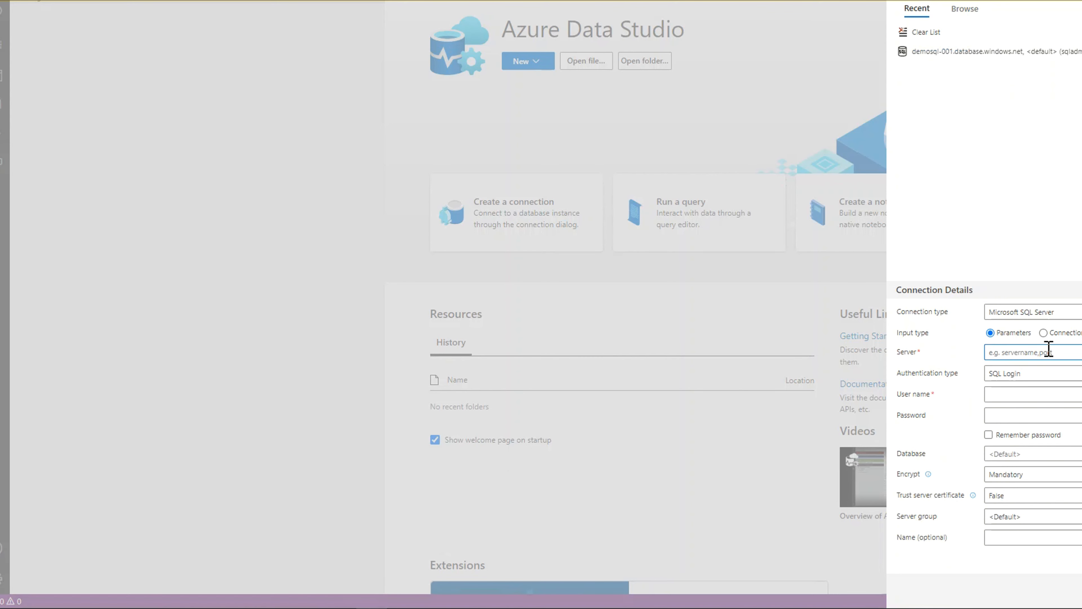
{"action": "key", "text": "ctrl+v"}
Set the connection's SQL login user name to sqladmin.
{"action": "key", "text": "alt+Tab"}
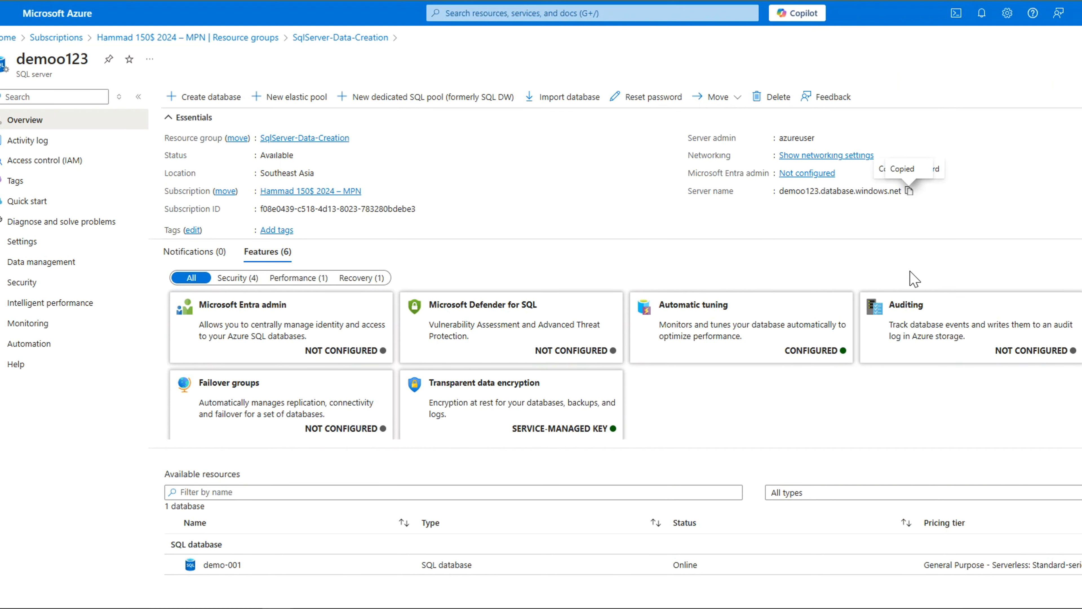
{"action": "key", "text": "alt+Tab"}
{"action": "left_click", "coordinate": [1018, 397]}
{"action": "type", "text": "ad"}
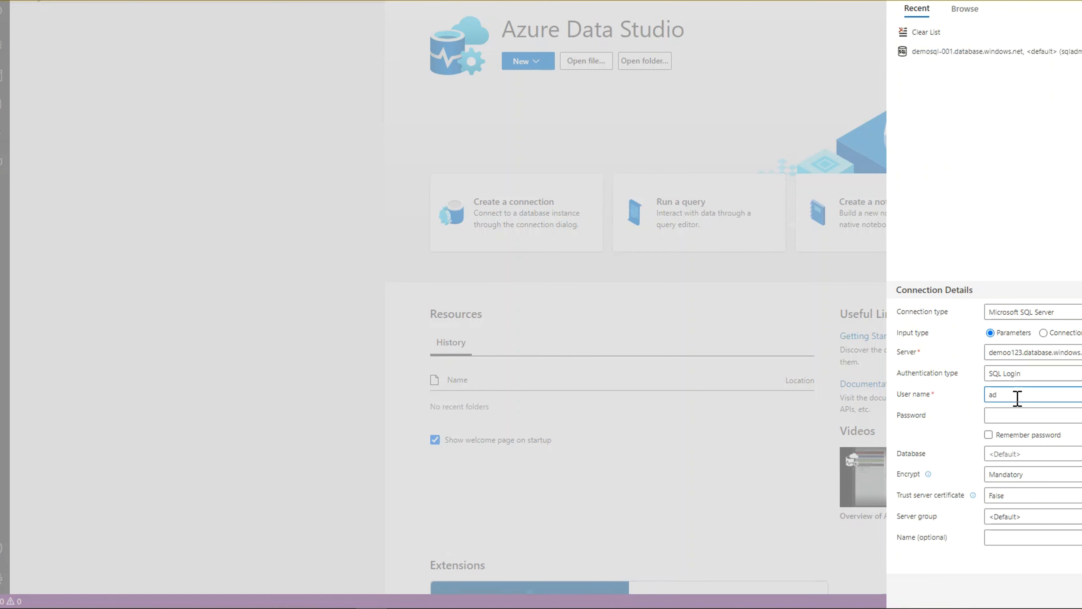
{"action": "key", "text": "BackSpace"}
{"action": "key", "text": "BackSpace"}
{"action": "type", "text": "sq"}
Enter the SQL login password, have it remembered, and leave the database at <Default>.
{"action": "left_click", "coordinate": [1033, 414]}
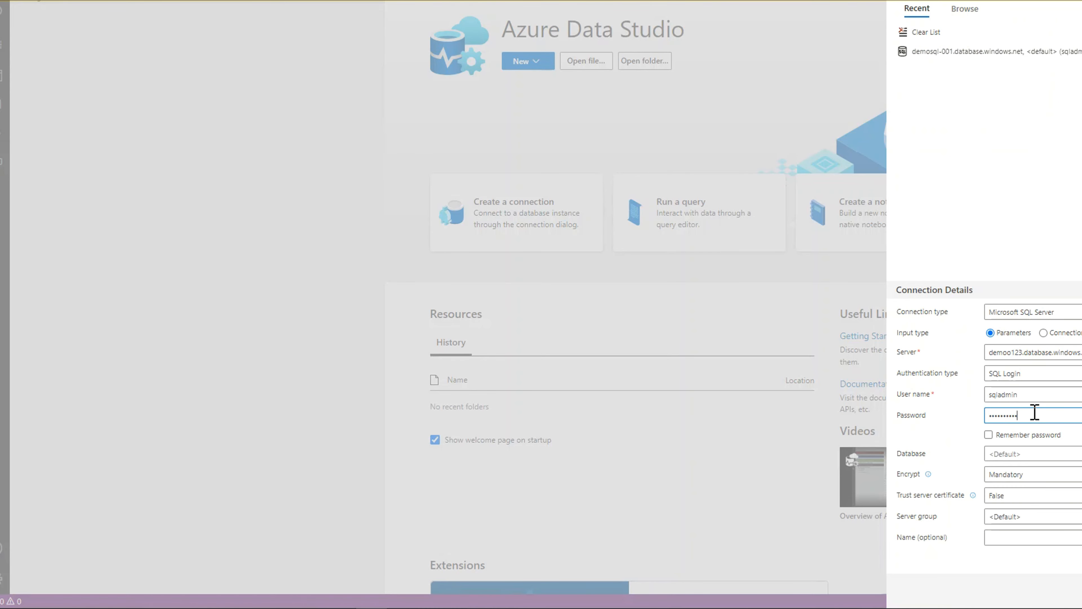
{"action": "left_click", "coordinate": [988, 434]}
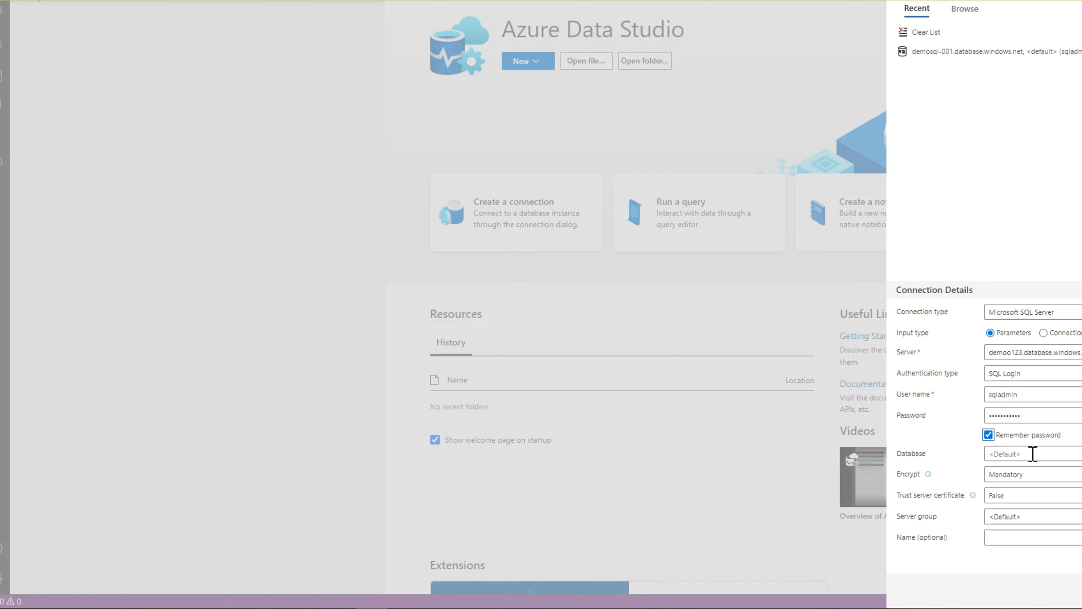
{"action": "left_click", "coordinate": [1034, 454]}
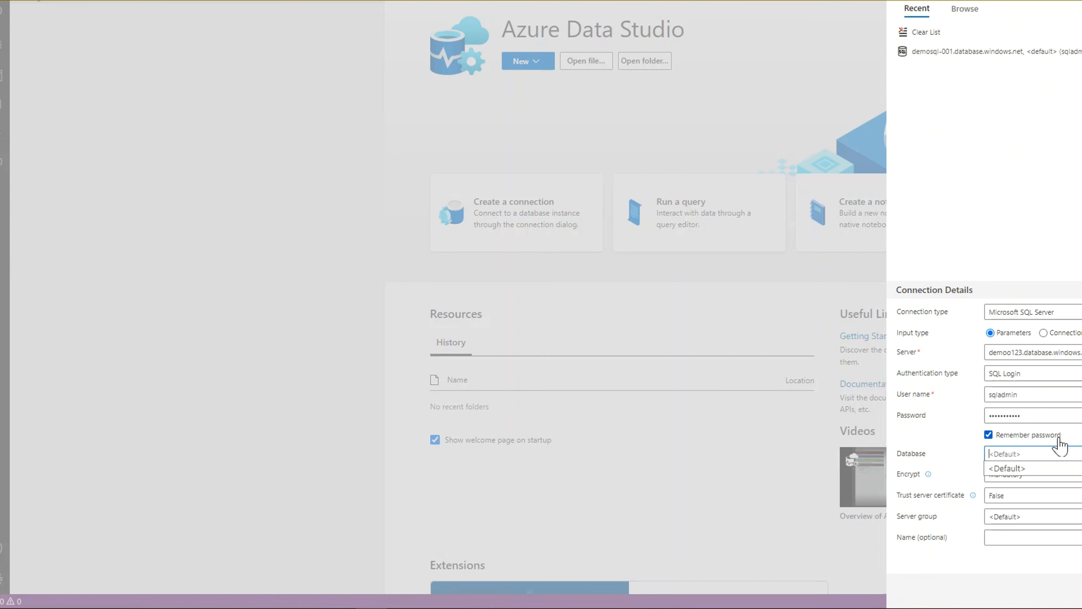
Set the connection's encryption to Optional and try to connect to the server.
{"action": "left_click", "coordinate": [1029, 478]}
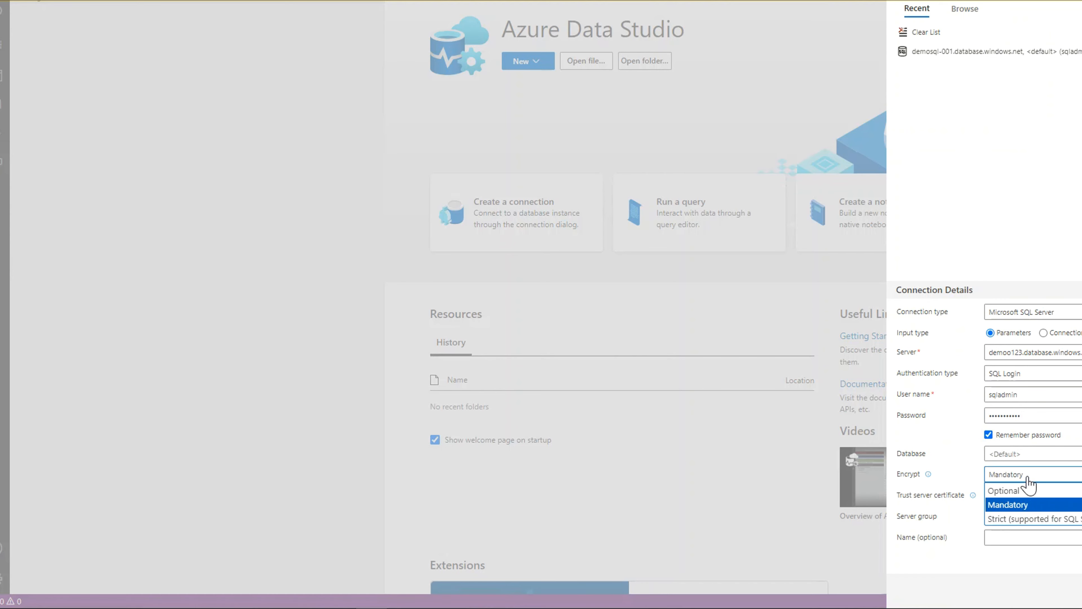
{"action": "left_click", "coordinate": [1027, 494]}
{"action": "left_click", "coordinate": [1081, 591]}
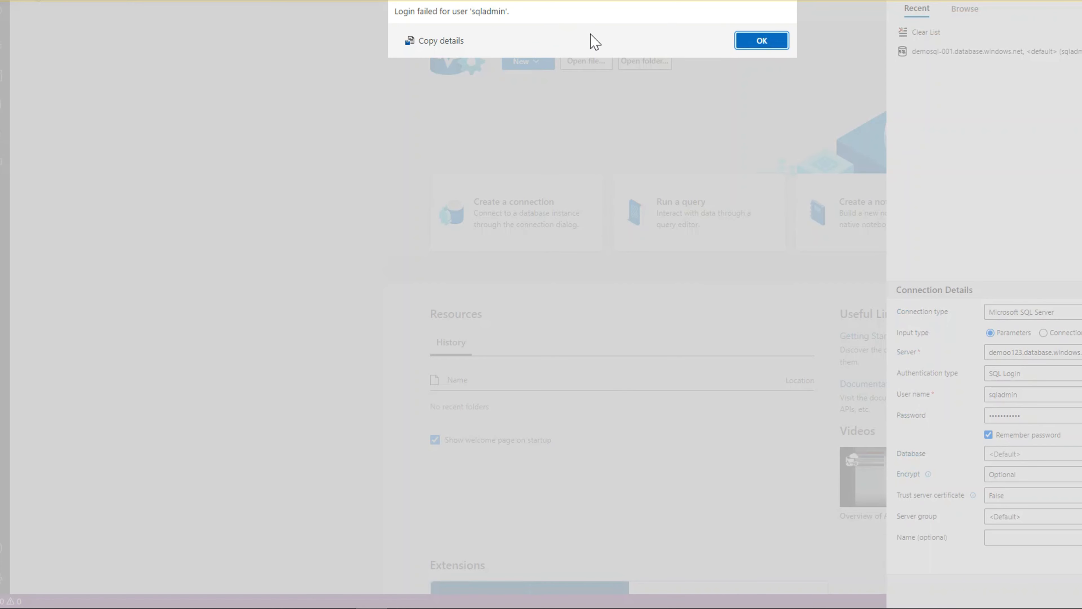
{"action": "left_click", "coordinate": [740, 40]}
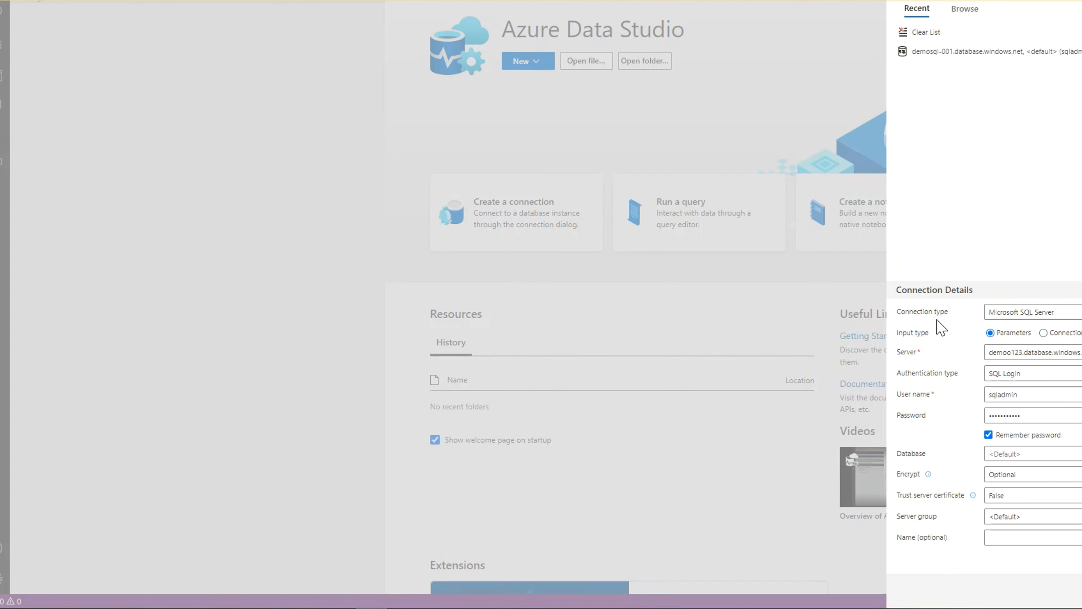
{"action": "left_click_drag", "start_coordinate": [1031, 402], "coordinate": [977, 407]}
{"action": "left_click", "coordinate": [1060, 453]}
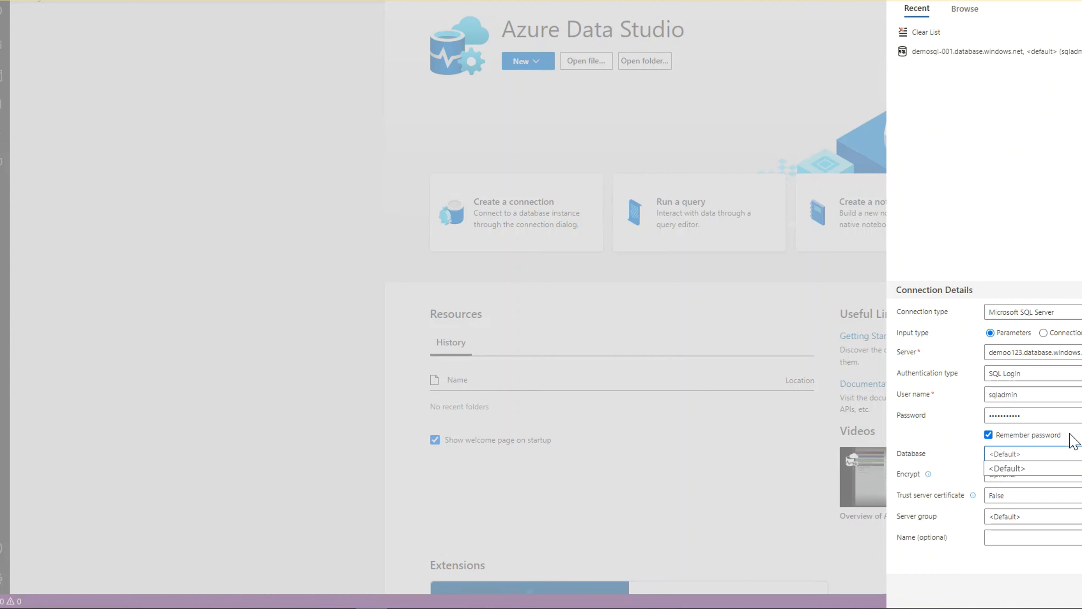
{"action": "left_click", "coordinate": [1070, 475]}
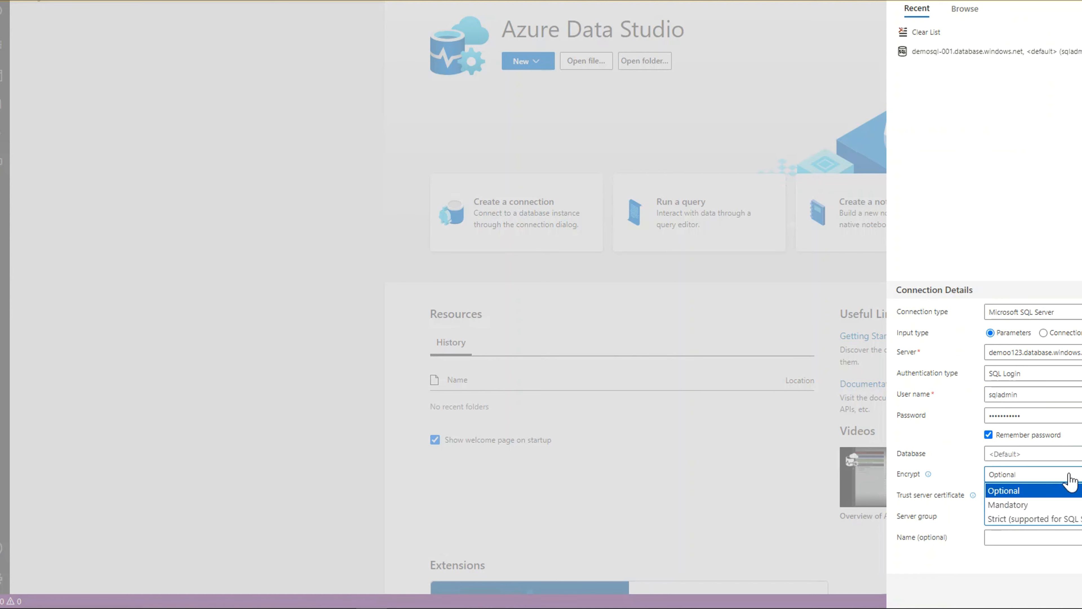
{"action": "left_click", "coordinate": [1069, 475]}
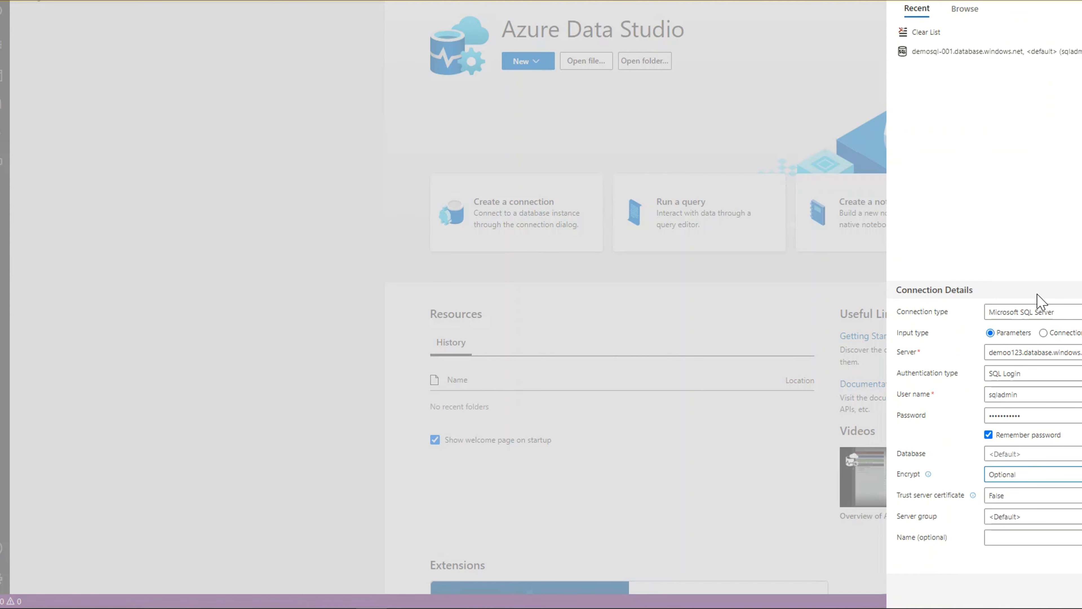
{"action": "left_click", "coordinate": [1009, 420]}
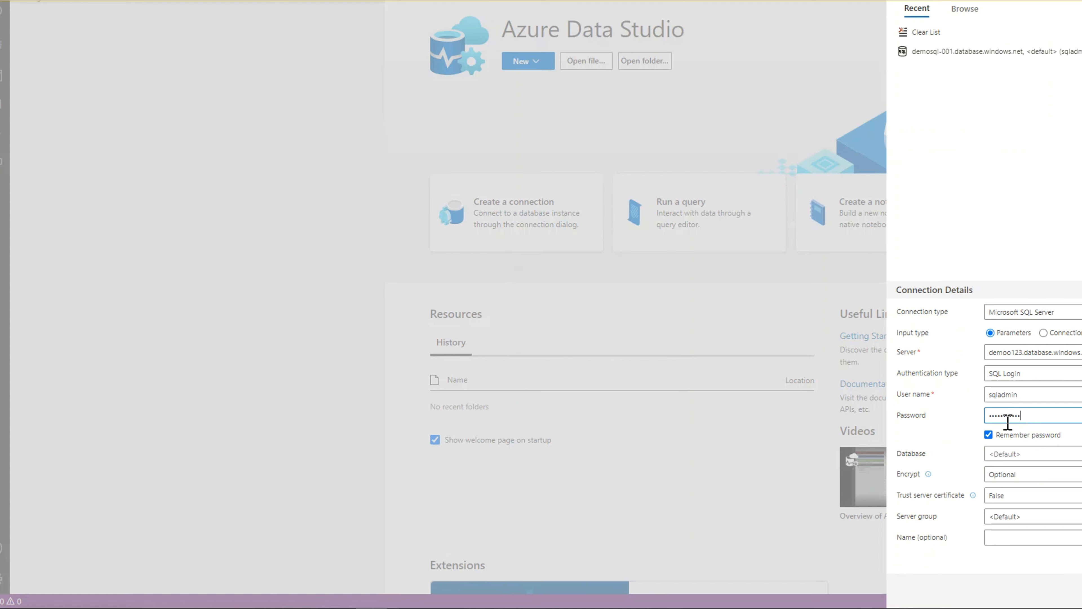
{"action": "left_click_drag", "start_coordinate": [1008, 421], "coordinate": [957, 429]}
Replace the connection's user name with the server admin azureuser, copied from the server's overview in the Azure portal, and connect from Azure Data Studio.
{"action": "mouse_move", "coordinate": [297, 600]}
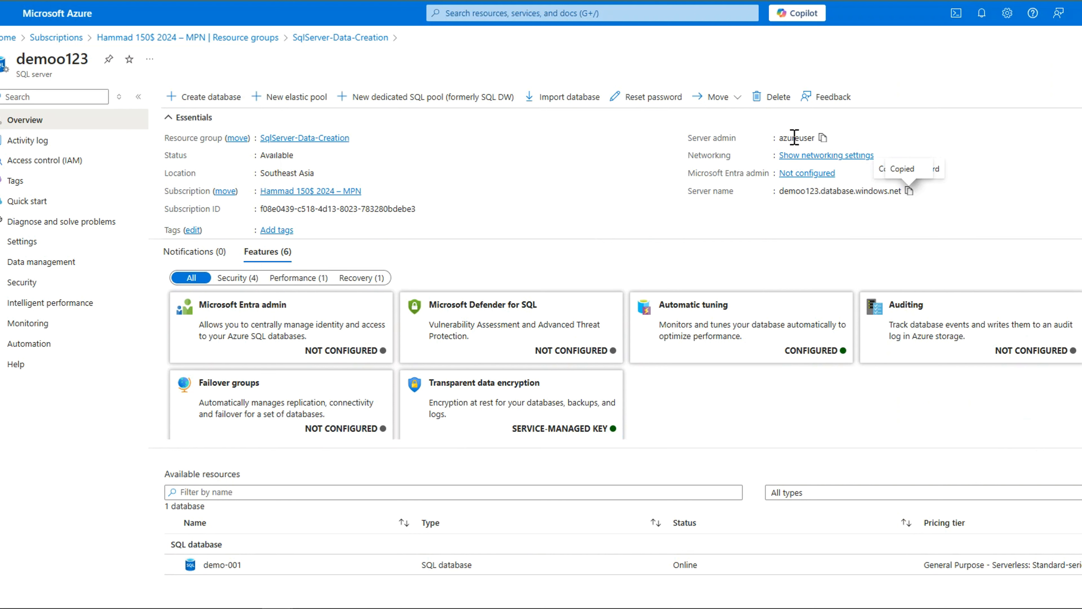
{"action": "left_click", "coordinate": [823, 137]}
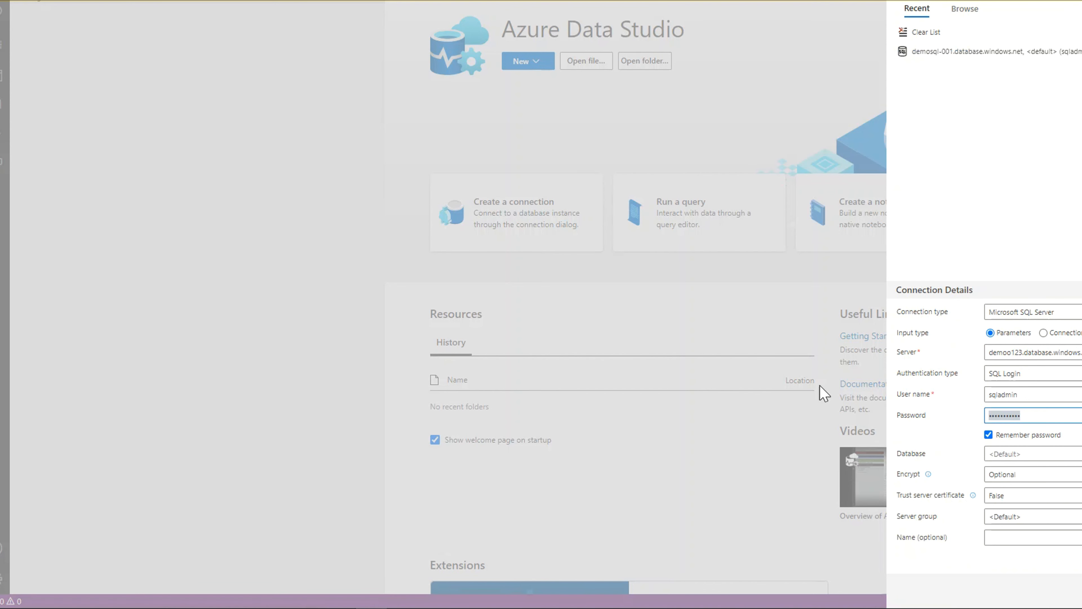
{"action": "left_click_drag", "start_coordinate": [1021, 393], "coordinate": [895, 412]}
{"action": "key", "text": "ctrl+v"}
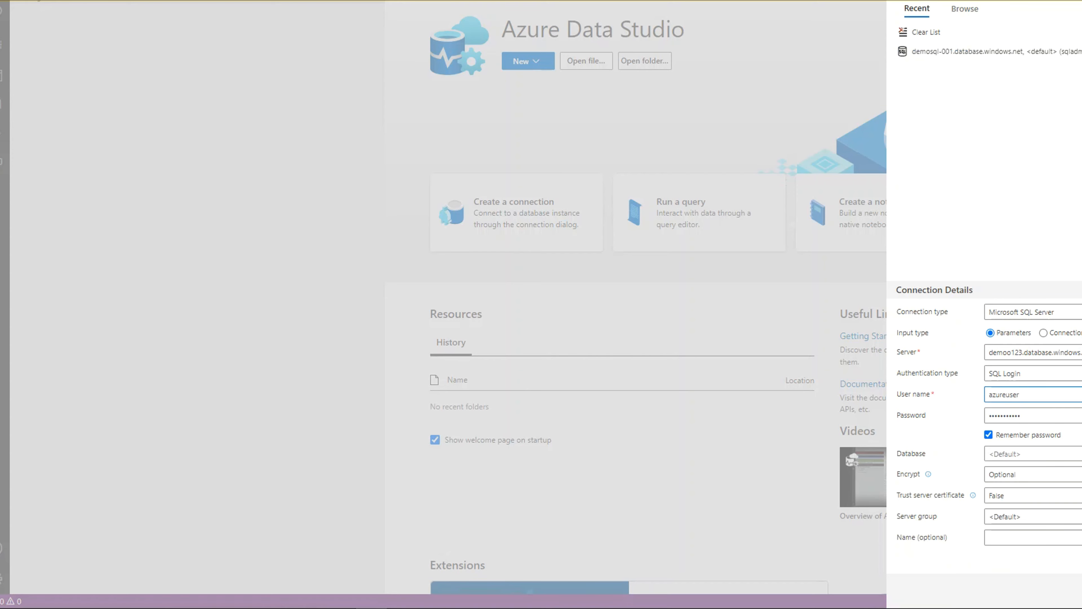
{"action": "key", "text": "Return"}
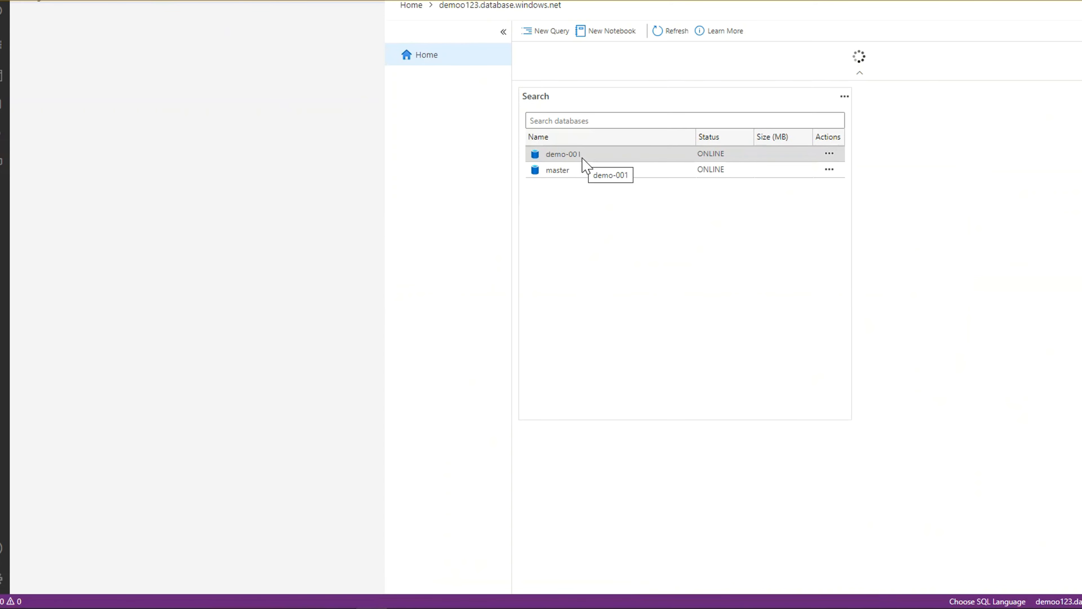
Open the demo-001 database from the server's database list.
{"action": "left_click", "coordinate": [582, 158]}
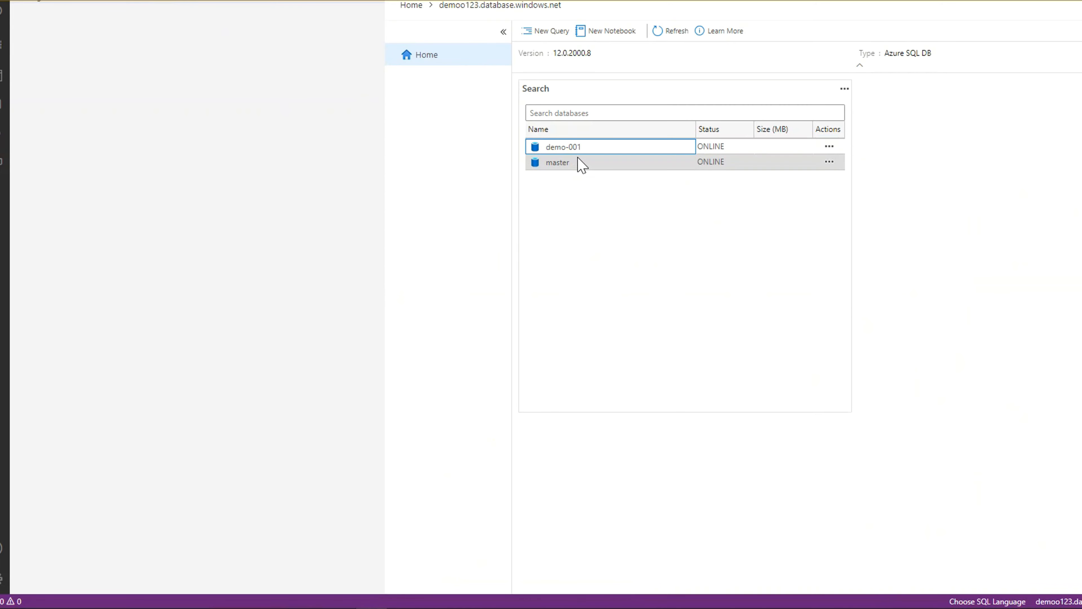
{"action": "left_click", "coordinate": [565, 168]}
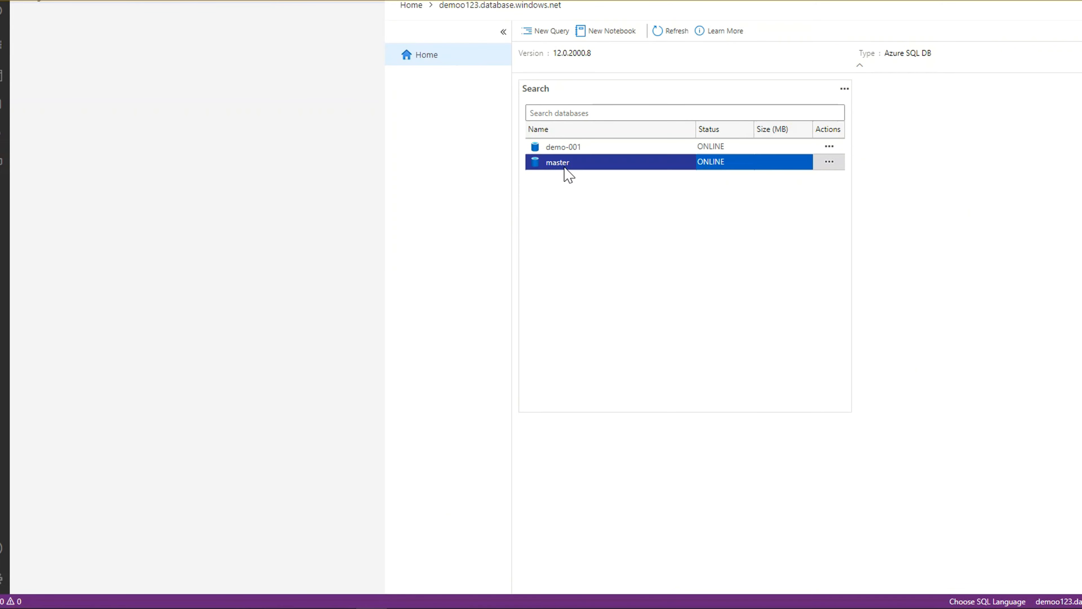
{"action": "left_click", "coordinate": [562, 152]}
{"action": "left_click", "coordinate": [435, 54]}
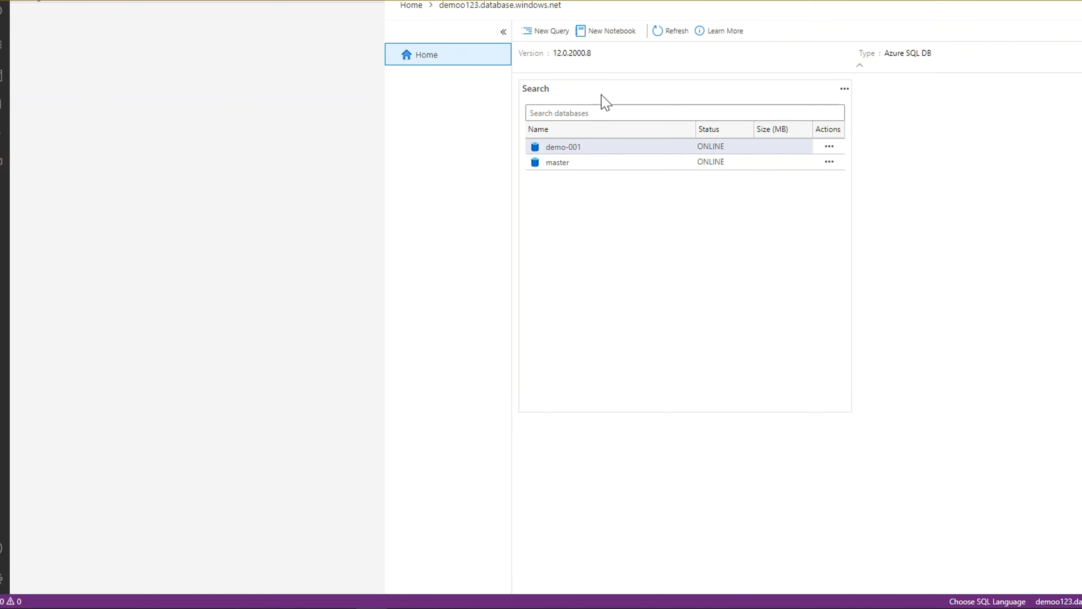
{"action": "left_click", "coordinate": [582, 143]}
{"action": "double_click", "coordinate": [585, 148]}
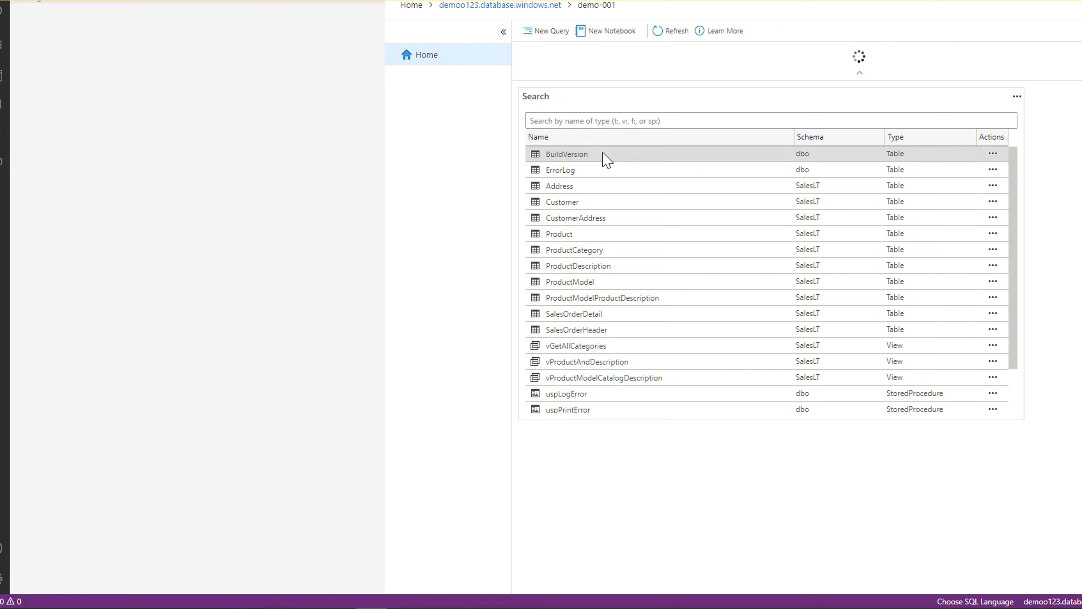
Look through the tables of the demo-001 database, such as Customer and ProductCategory, and refresh the object list.
{"action": "left_click", "coordinate": [560, 207]}
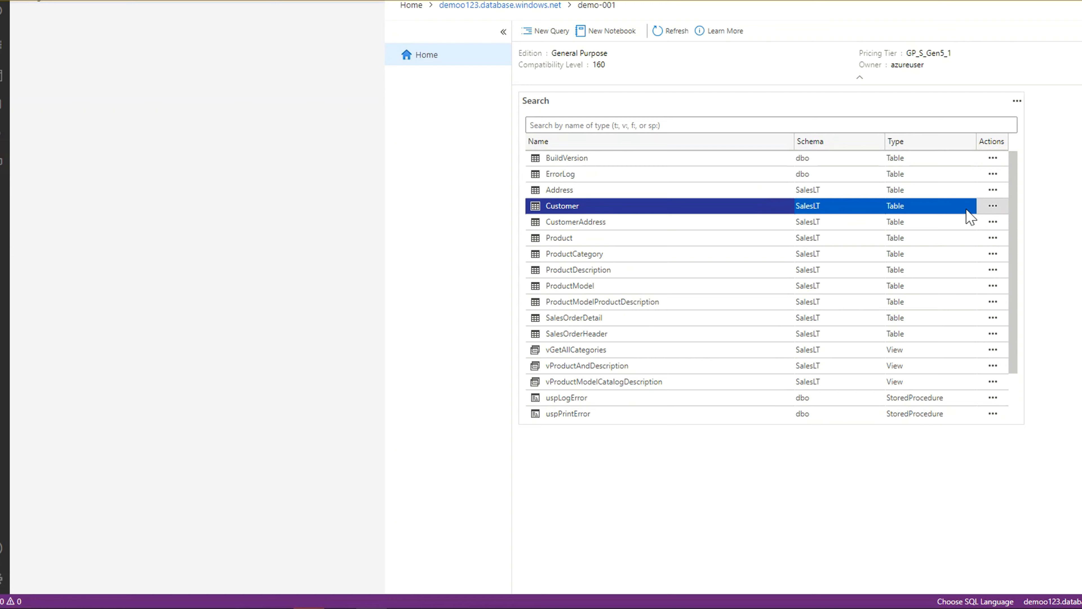
{"action": "left_click", "coordinate": [993, 206]}
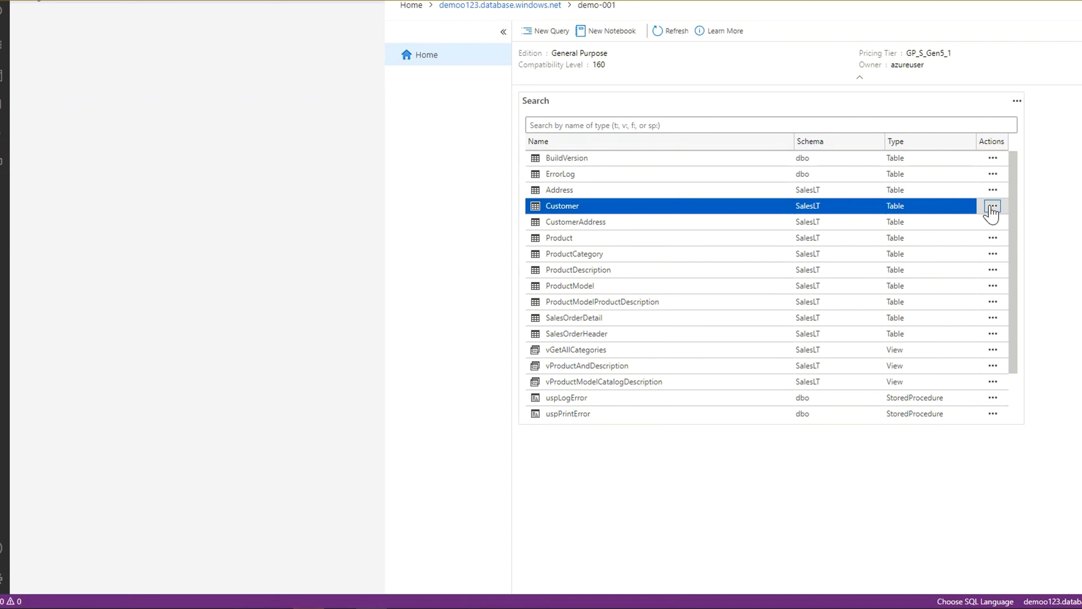
{"action": "left_click", "coordinate": [670, 205]}
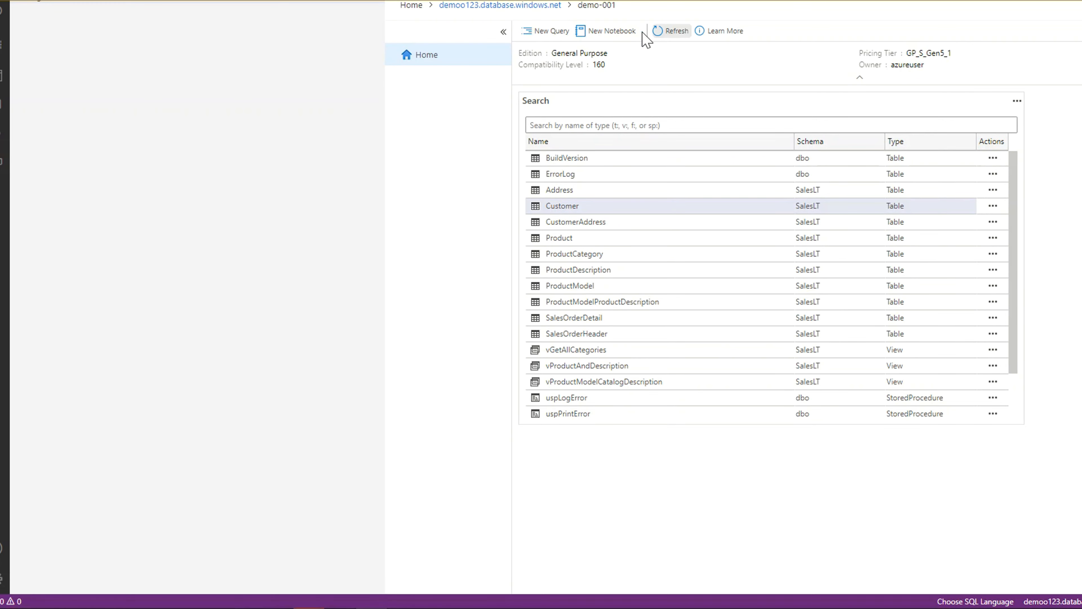
{"action": "left_click", "coordinate": [658, 34]}
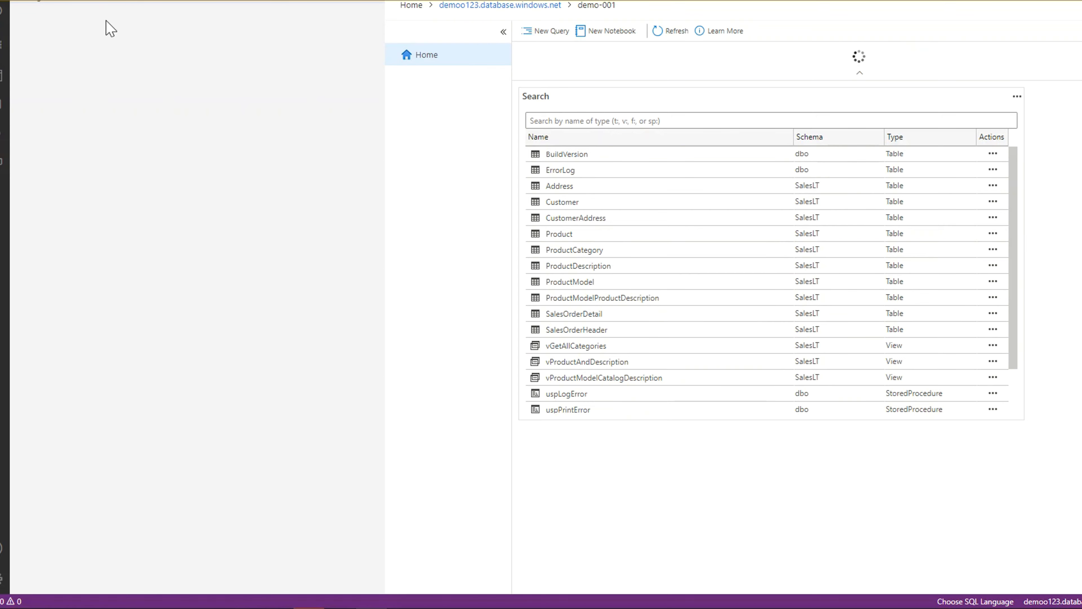
{"action": "left_click", "coordinate": [616, 176]}
{"action": "left_click", "coordinate": [618, 208]}
{"action": "left_click", "coordinate": [561, 224]}
{"action": "left_click", "coordinate": [573, 255]}
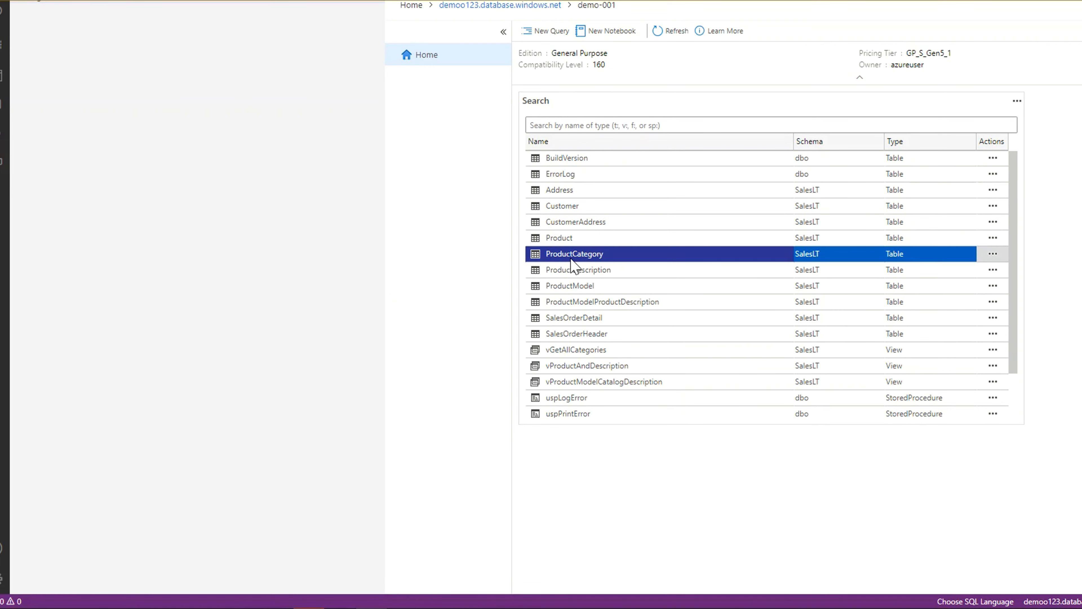
{"action": "left_click", "coordinate": [670, 31]}
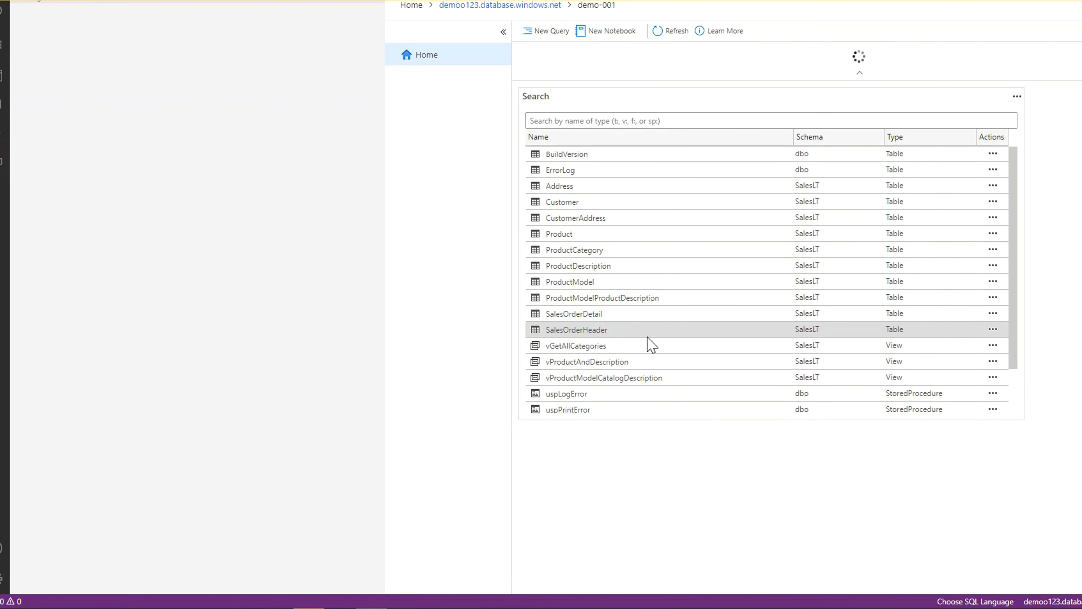
Open the SalesLT ProductCategory table for data editing with up to 1000 rows, look through its records, and return to the database overview.
{"action": "left_click", "coordinate": [579, 252]}
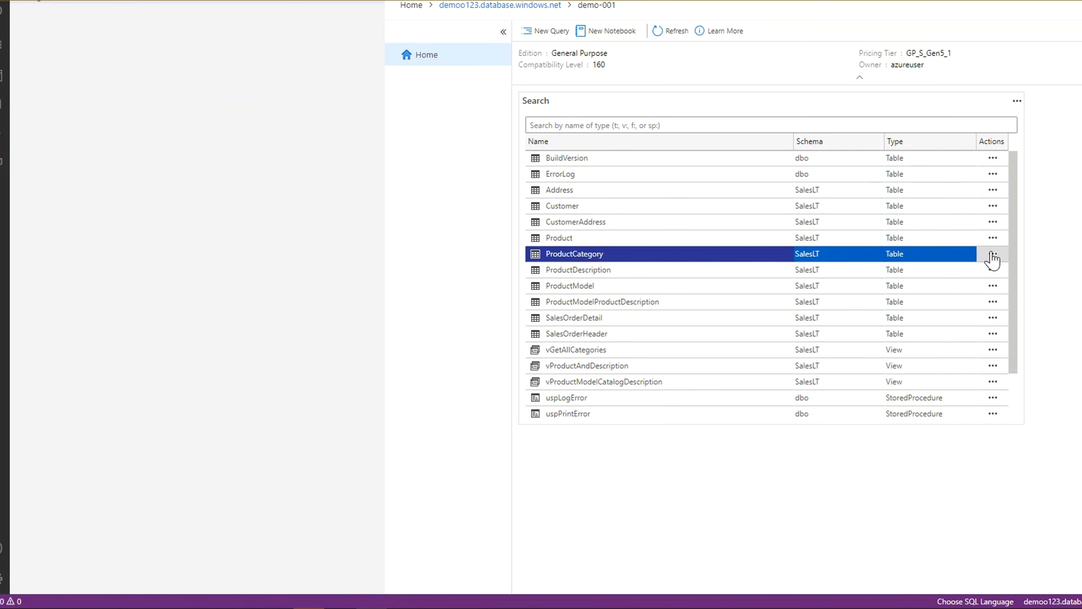
{"action": "left_click", "coordinate": [992, 249]}
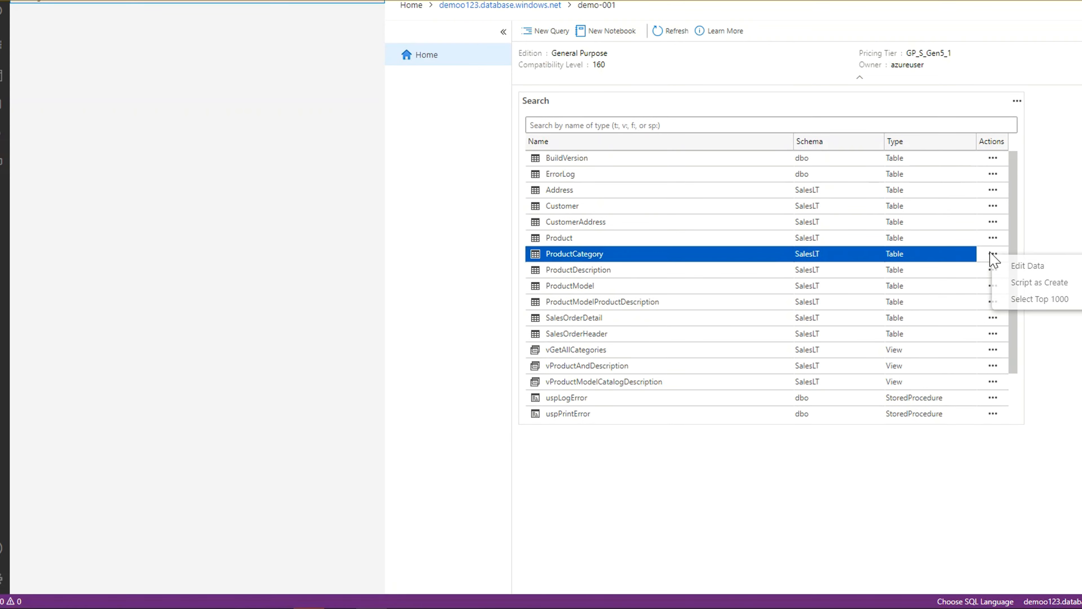
{"action": "left_click", "coordinate": [998, 268]}
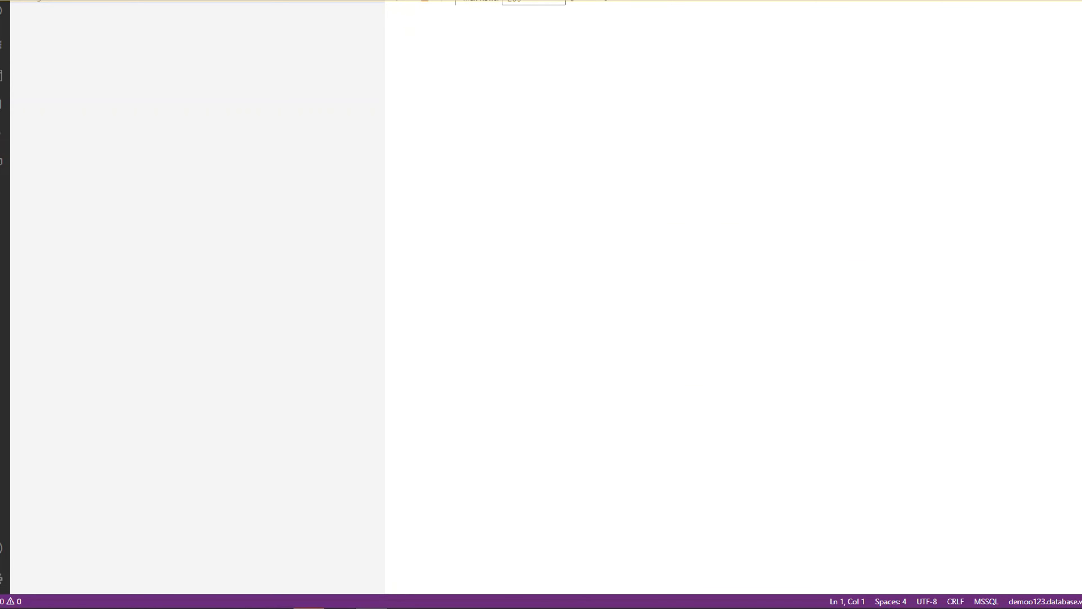
{"action": "left_click", "coordinate": [562, 14]}
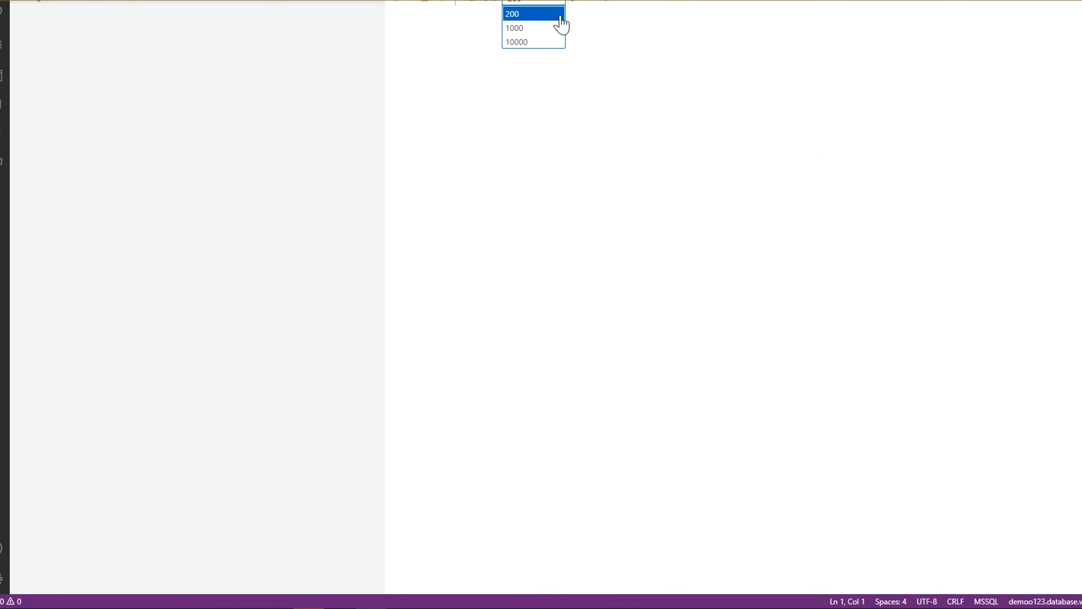
{"action": "left_click", "coordinate": [540, 28]}
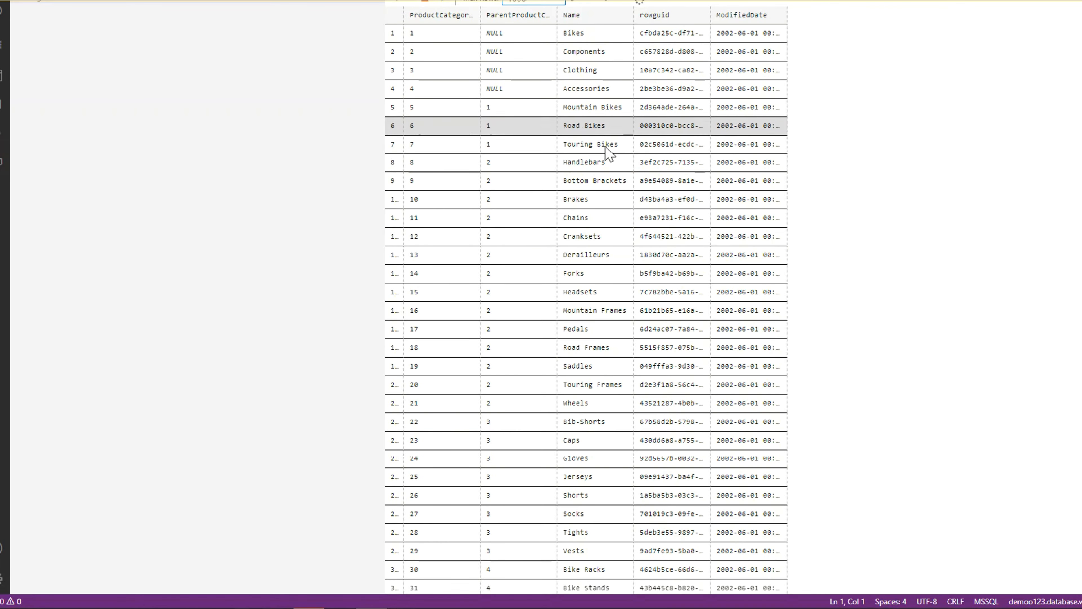
{"action": "scroll", "coordinate": [580, 206], "scroll_direction": "down", "scroll_amount": 5}
{"action": "scroll", "coordinate": [575, 333], "scroll_direction": "up", "scroll_amount": 5}
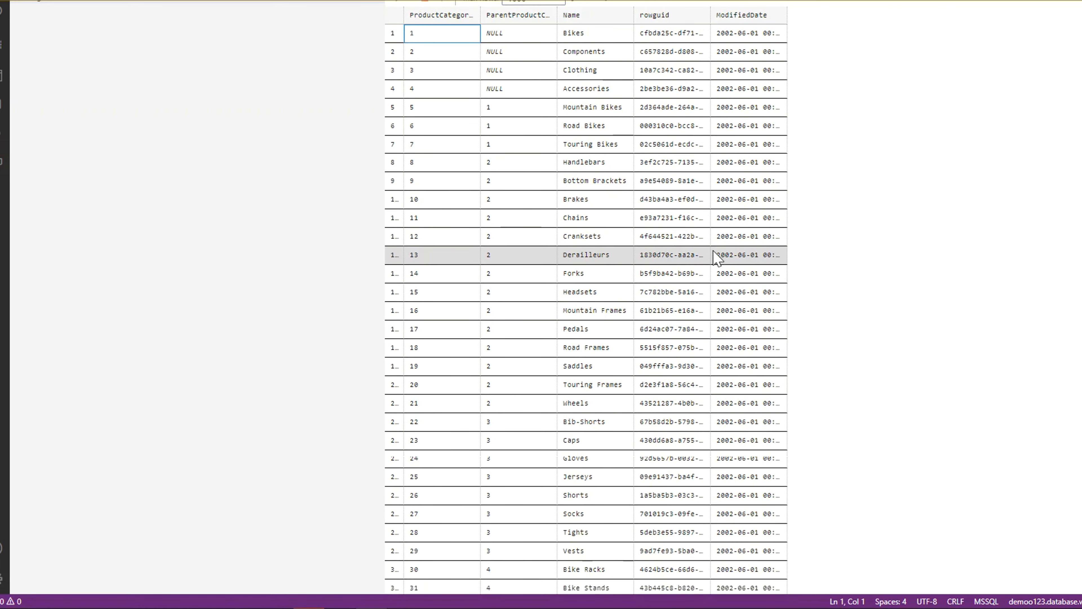
{"action": "left_click", "coordinate": [591, 1]}
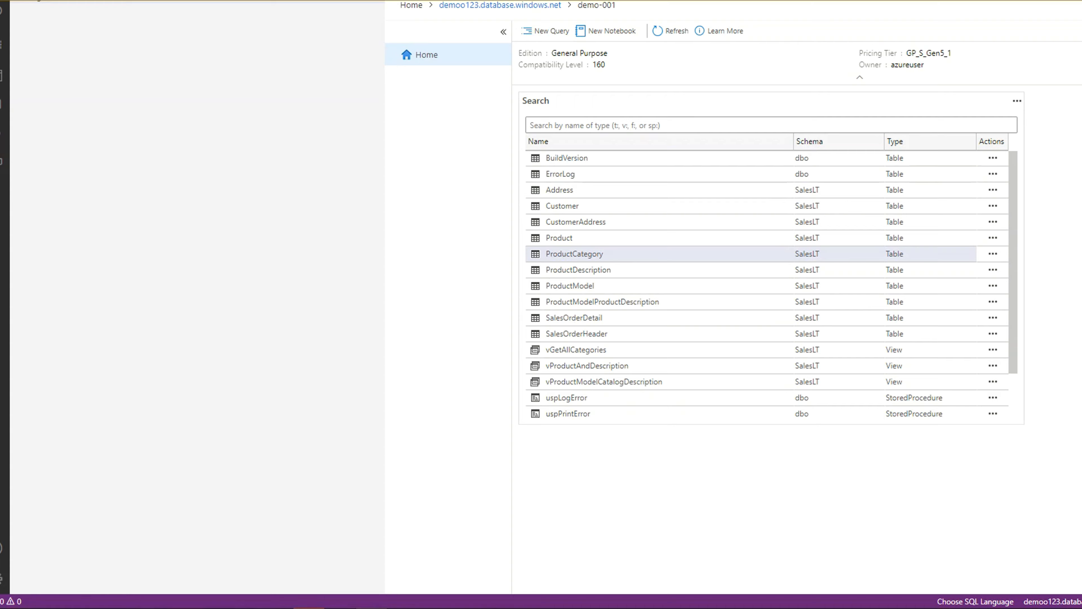
Switch to the Azure portal and open the Networking security settings of SQL server demoo123.
{"action": "key", "text": "alt+Tab"}
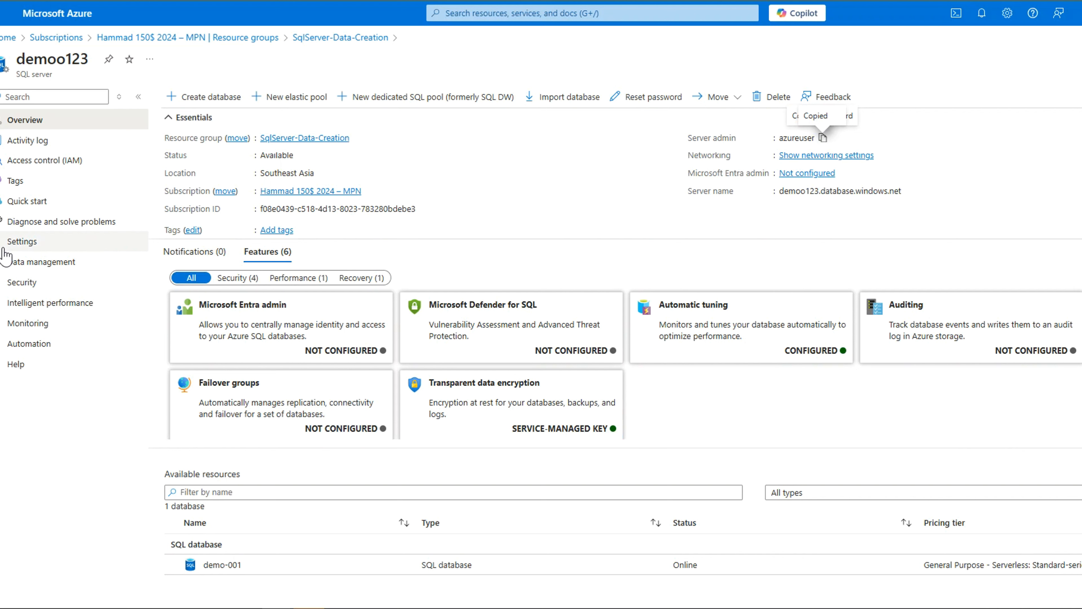
{"action": "left_click", "coordinate": [22, 241]}
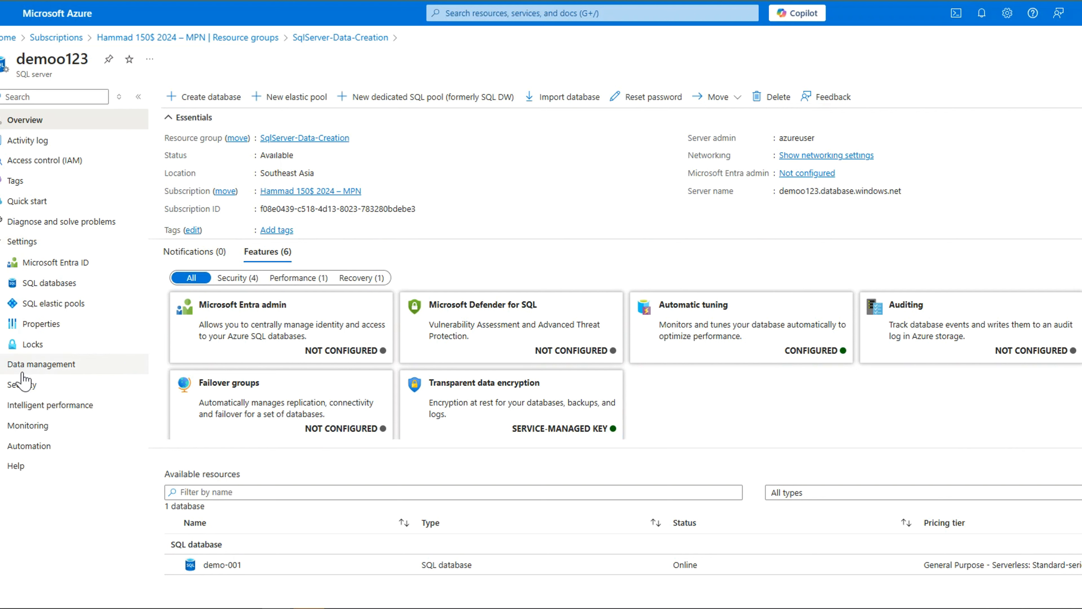
{"action": "left_click", "coordinate": [15, 388]}
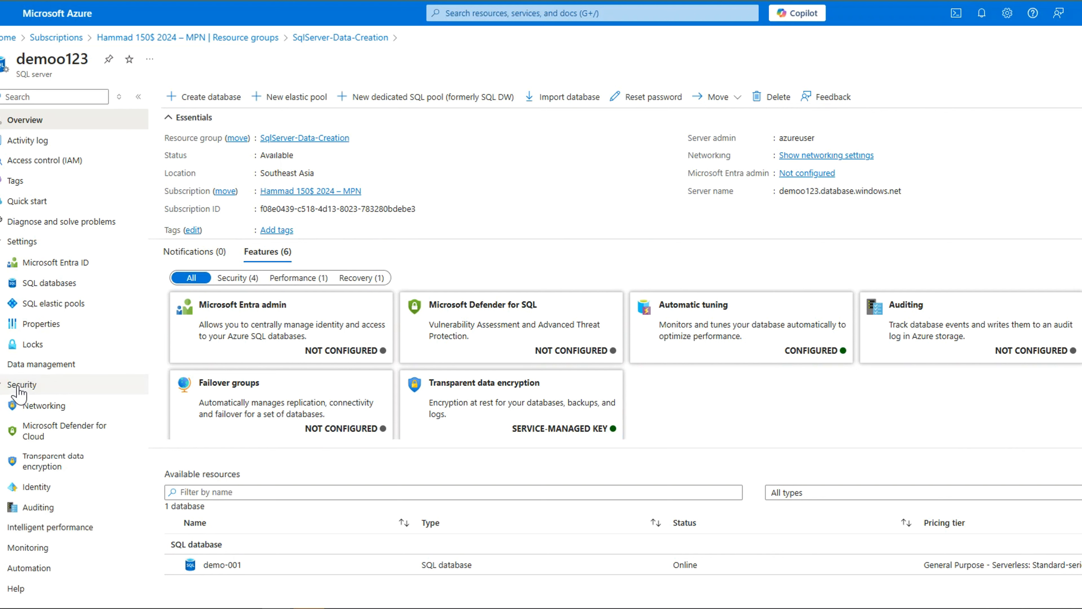
{"action": "left_click", "coordinate": [45, 411]}
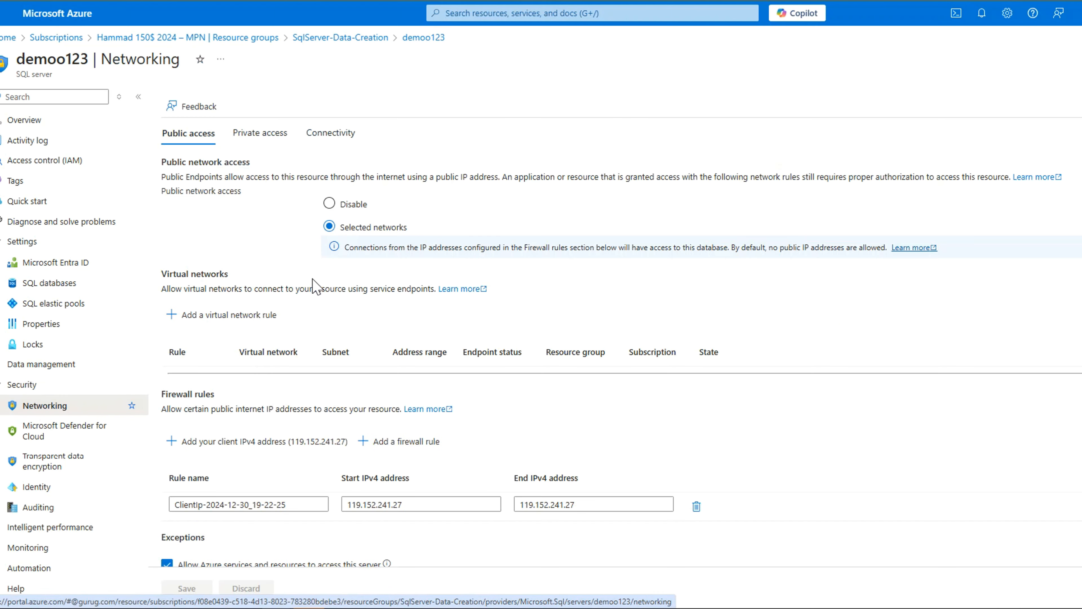
Try adding a firewall rule for the current client IPv4 address, check its name and address, and discard the unsaved change.
{"action": "scroll", "coordinate": [313, 286], "scroll_direction": "down", "scroll_amount": 1}
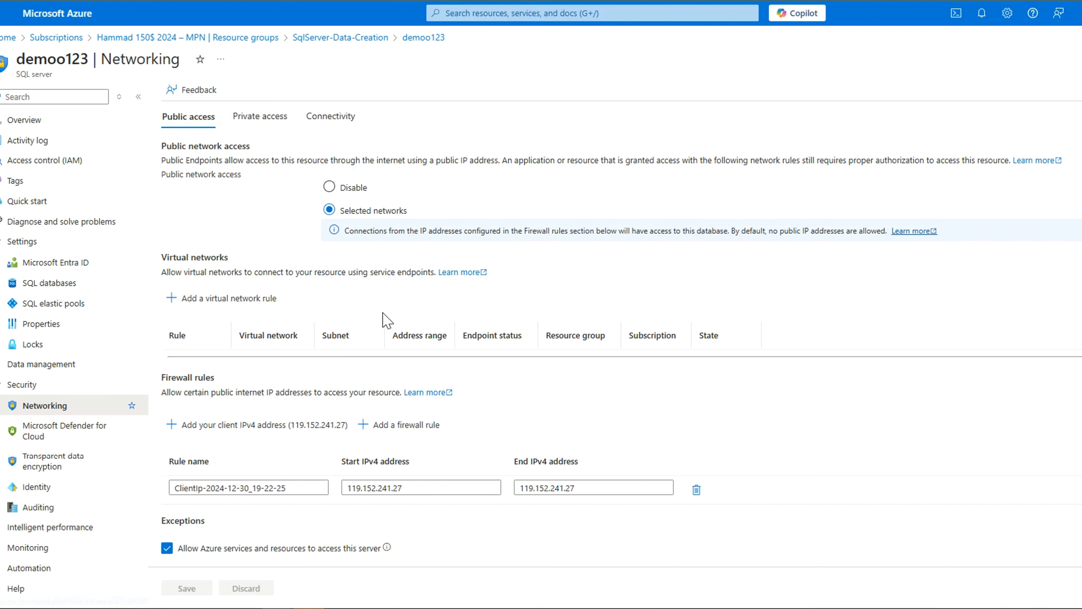
{"action": "left_click", "coordinate": [239, 435]}
{"action": "scroll", "coordinate": [251, 469], "scroll_direction": "down", "scroll_amount": 1}
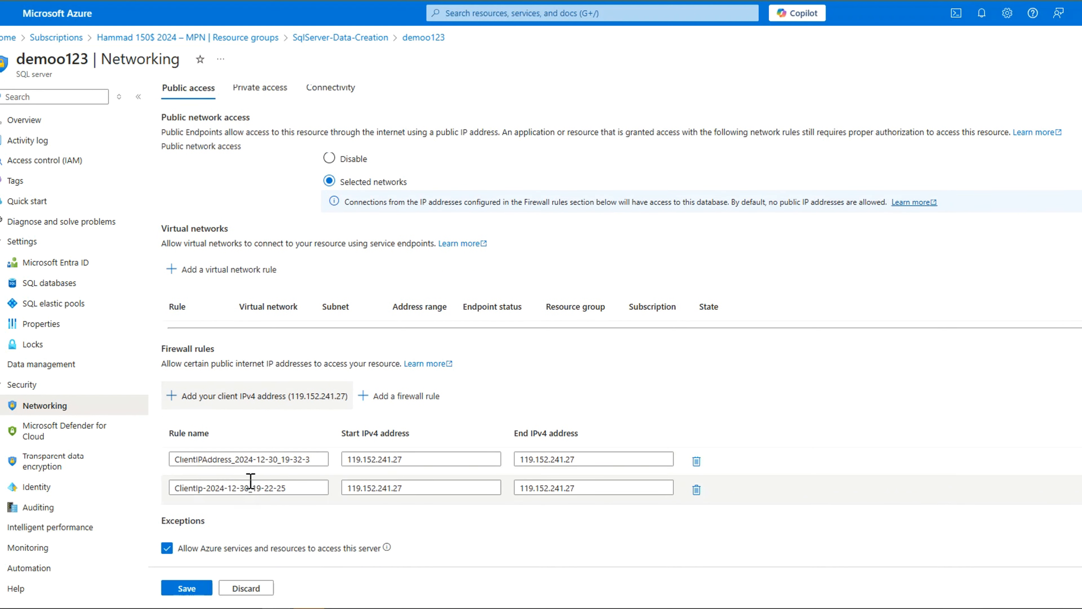
{"action": "left_click_drag", "start_coordinate": [302, 460], "coordinate": [174, 459]}
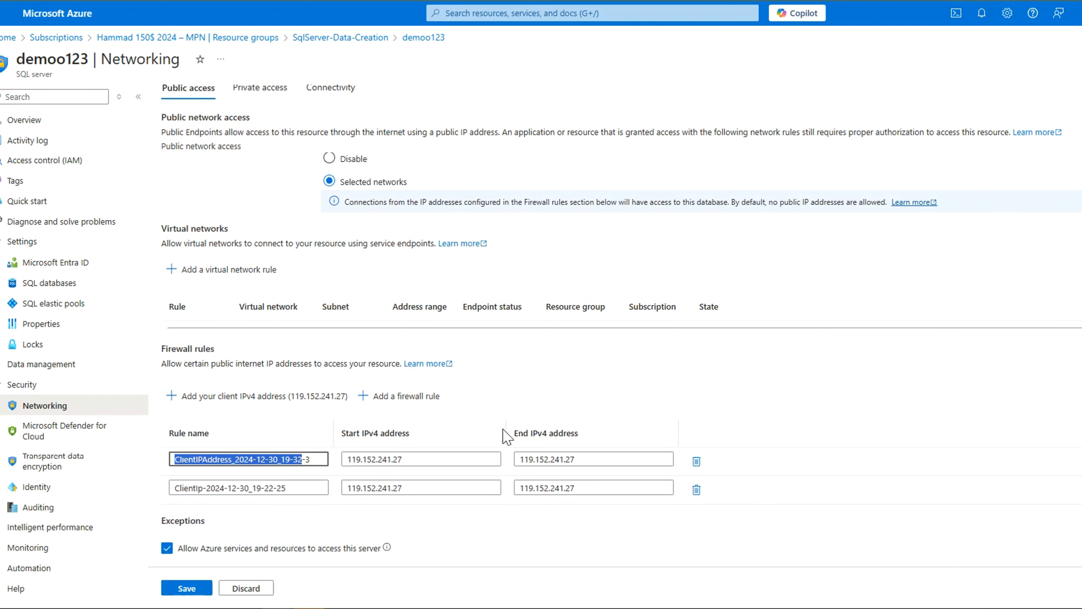
{"action": "left_click_drag", "start_coordinate": [445, 459], "coordinate": [376, 461]}
{"action": "left_click", "coordinate": [246, 588]}
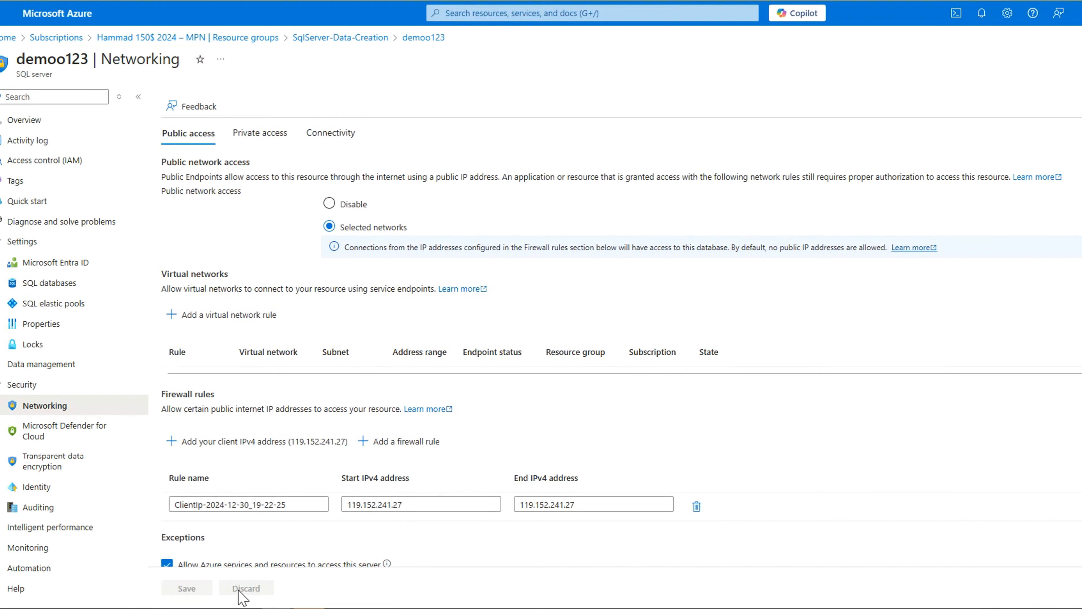